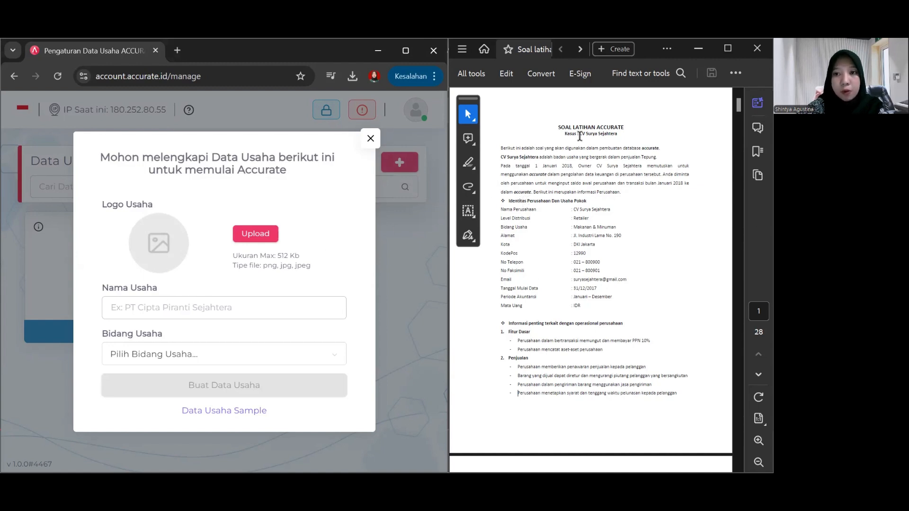
# Step: Copy the company name CV Surya Sejahtera from the exercise PDF into Nama Usaha
pyautogui.moveTo(582, 134); pyautogui.dragTo(618, 135)
pyautogui.hotkey('ctrl', 'c')
pyautogui.click(197, 303)
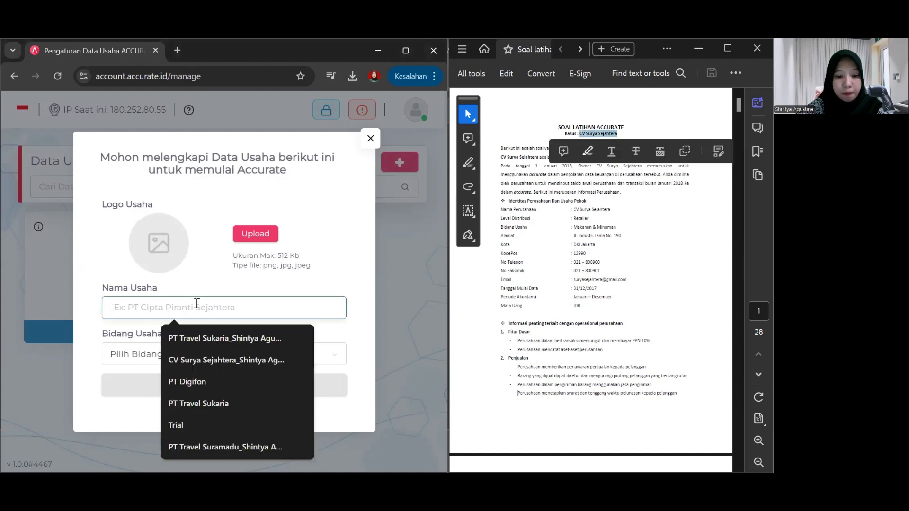
pyautogui.hotkey('ctrl', 'v')
# Step: Set Bidang Usaha to Food & Drink (Makanan & Minuman) and create the business data
pyautogui.click(141, 355)
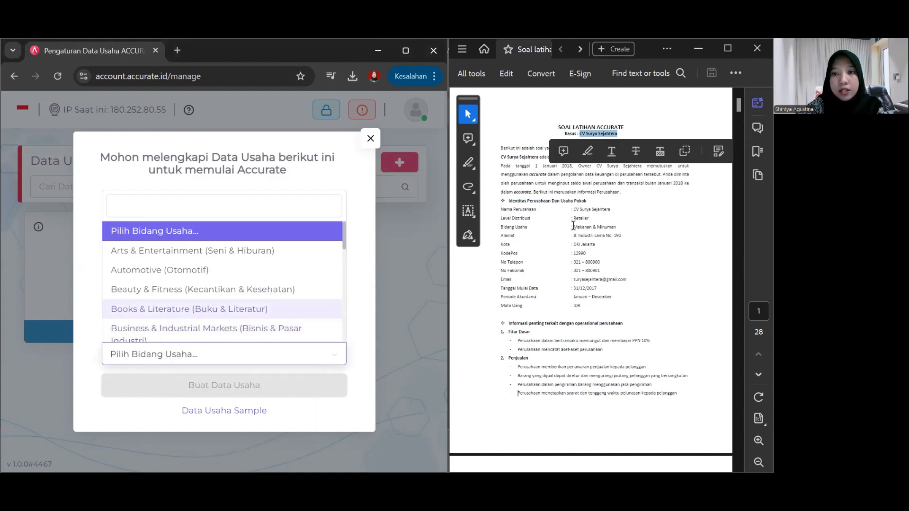
pyautogui.moveTo(574, 227); pyautogui.dragTo(616, 228)
pyautogui.click(169, 358)
pyautogui.click(169, 359)
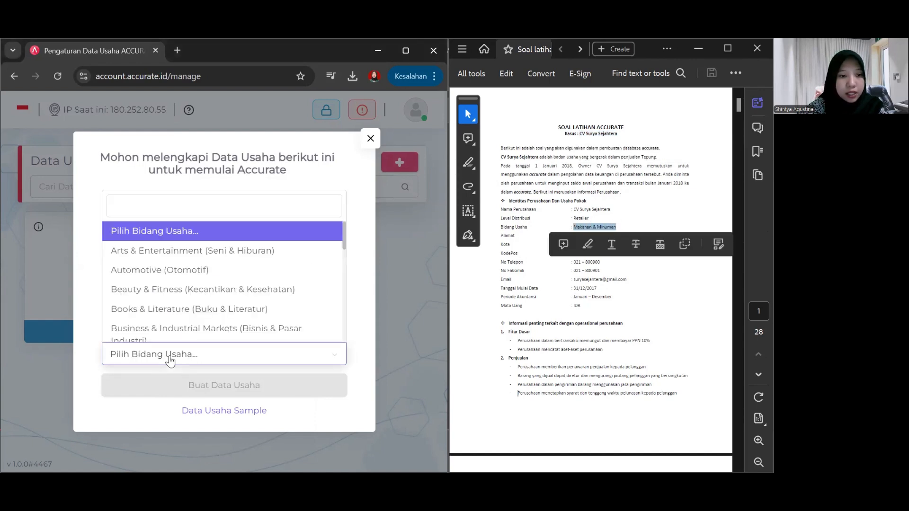
pyautogui.scroll(-3, 178, 275)
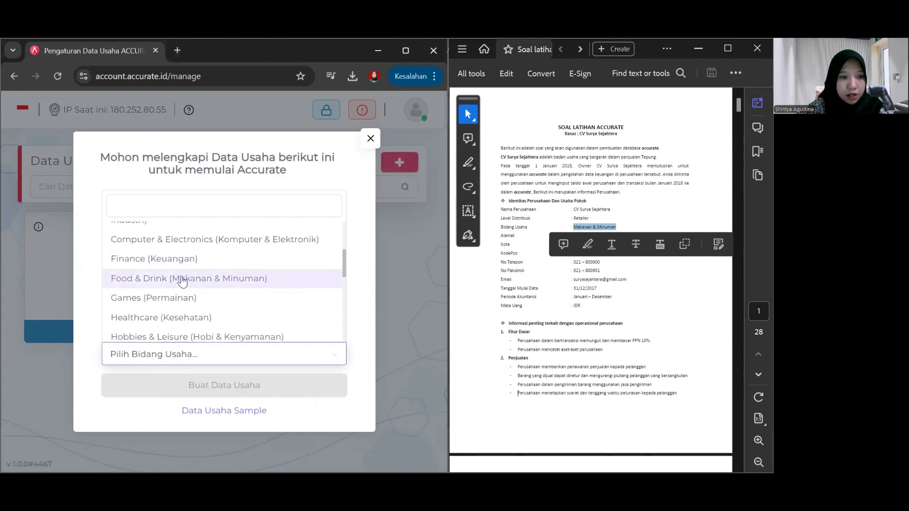
pyautogui.scroll(3, 189, 260)
pyautogui.scroll(-5, 192, 270)
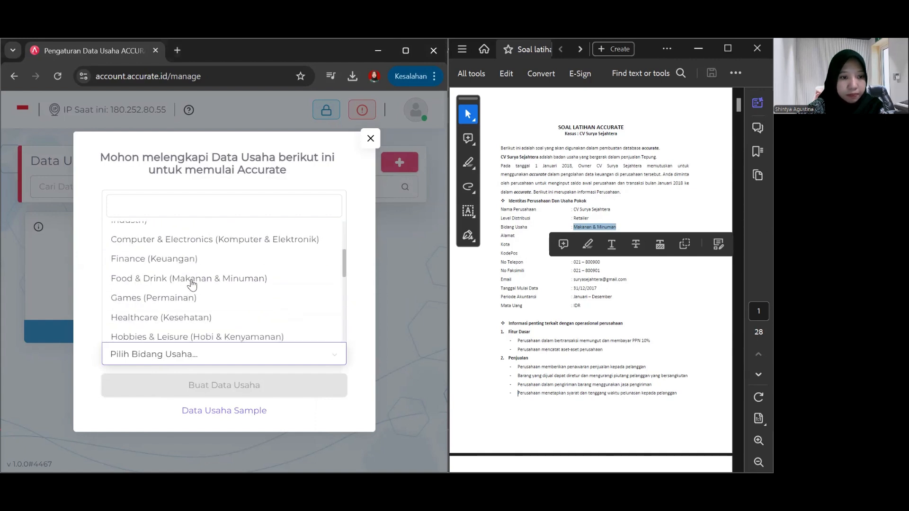
pyautogui.scroll(2, 194, 280)
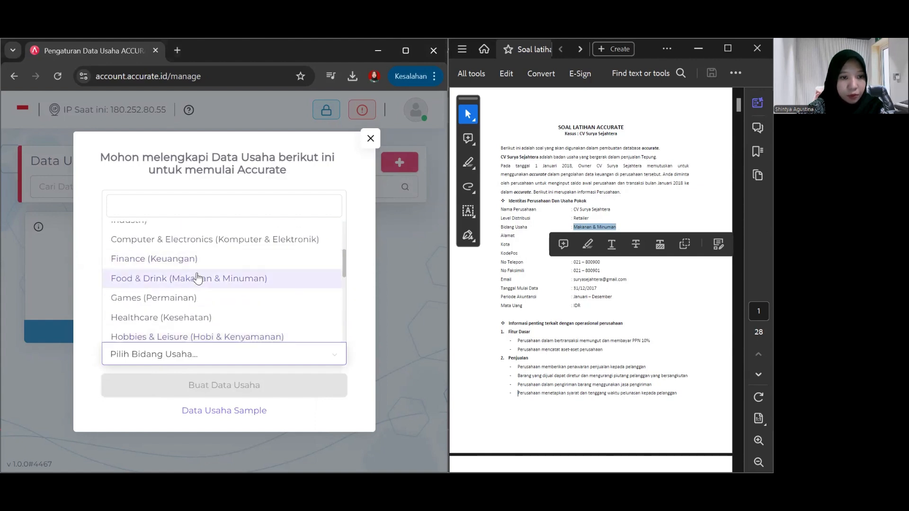
pyautogui.click(195, 280)
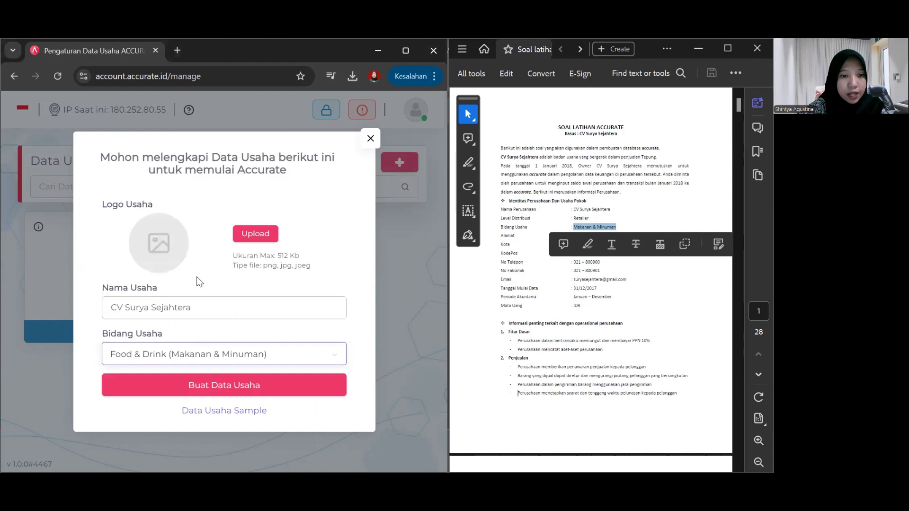
pyautogui.click(233, 391)
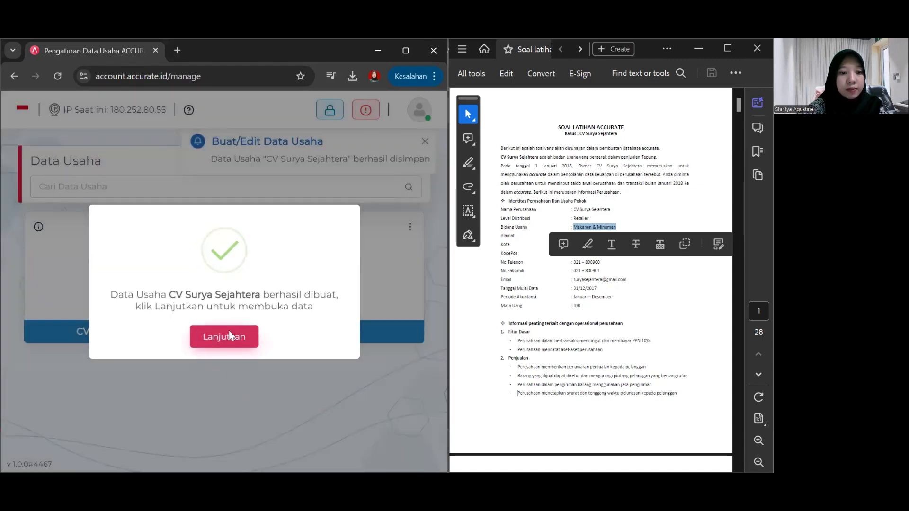
# Step: Continue into the newly created business data and set its Kategori Usaha to RETAIL
pyautogui.click(229, 331)
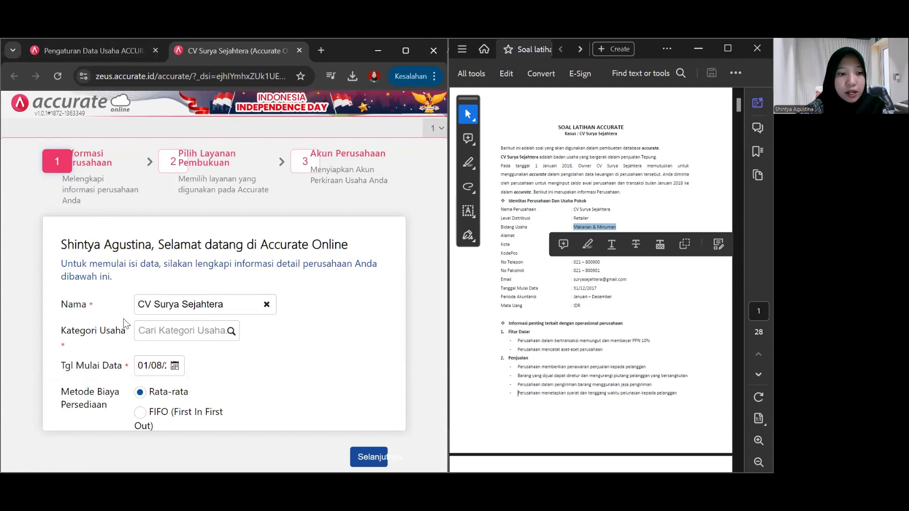
pyautogui.click(568, 303)
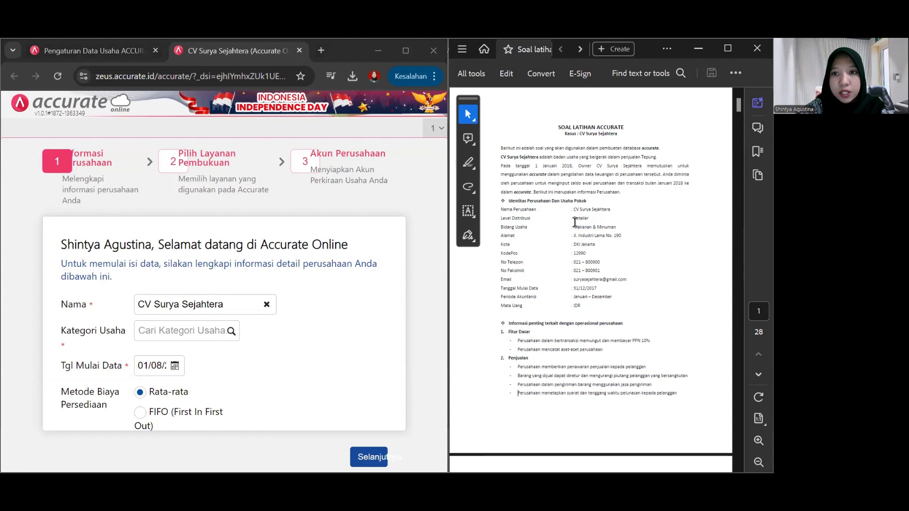
pyautogui.click(231, 334)
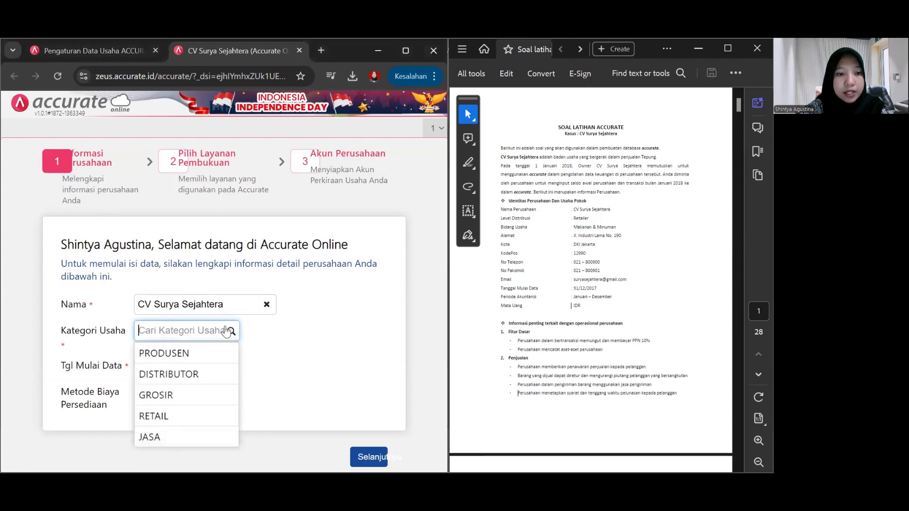
pyautogui.click(174, 416)
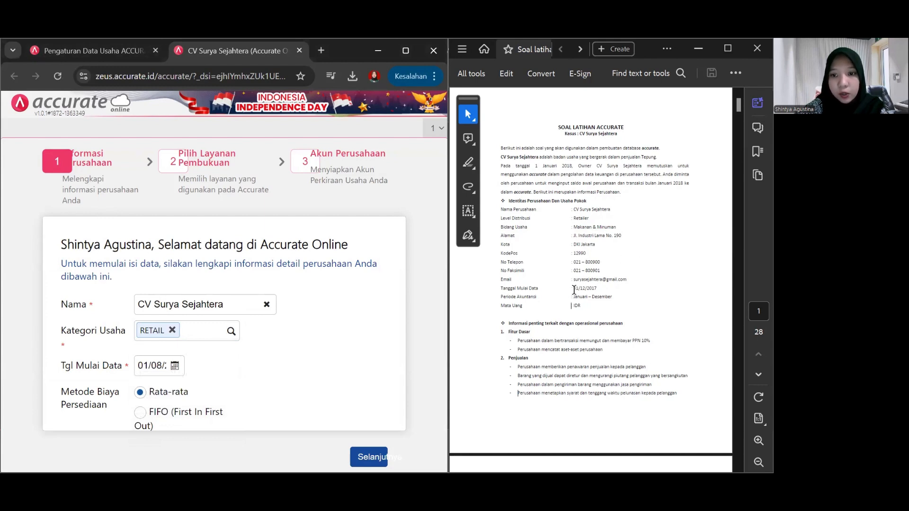
# Step: Set the data start date (Tgl Mulai Data) to 31/12/2017
pyautogui.click(179, 365)
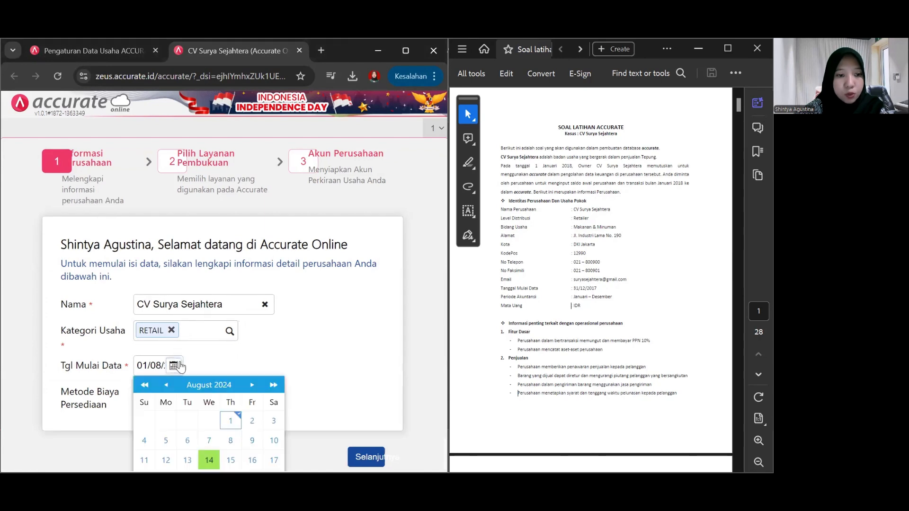
pyautogui.click(205, 391)
pyautogui.click(205, 391)
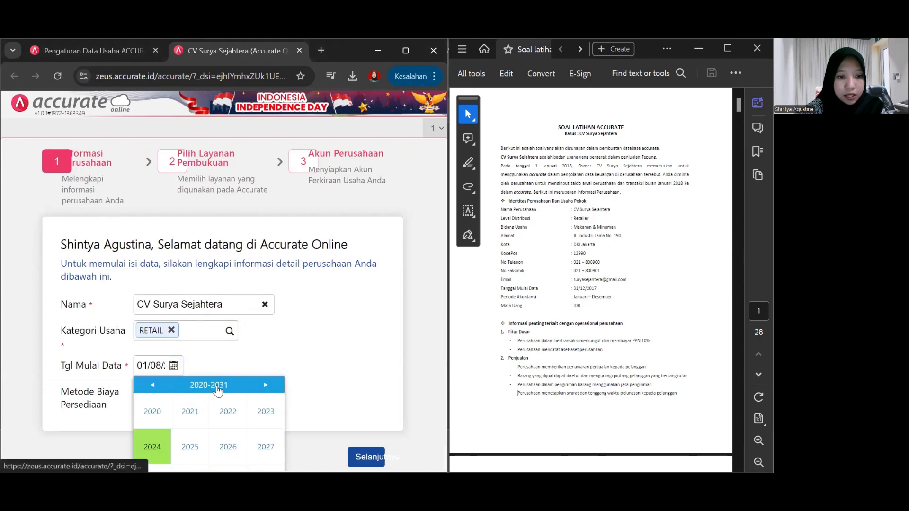
pyautogui.click(154, 387)
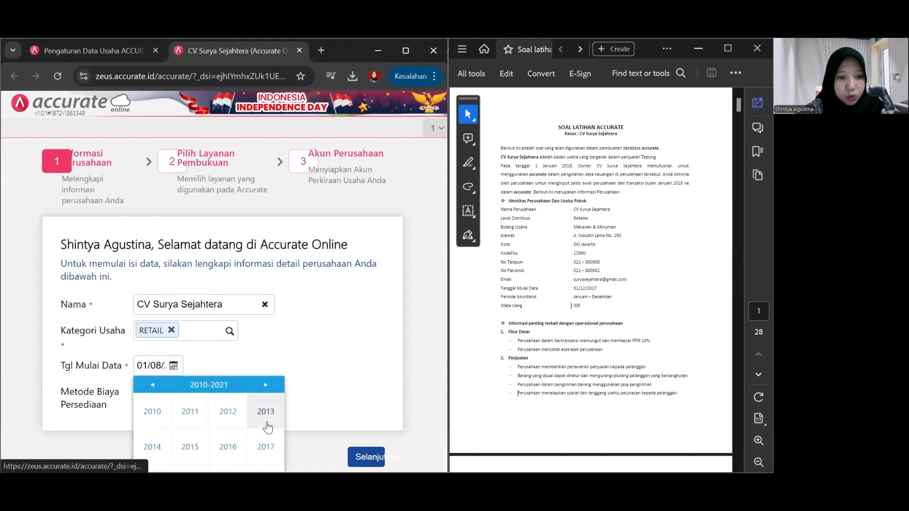
pyautogui.click(265, 447)
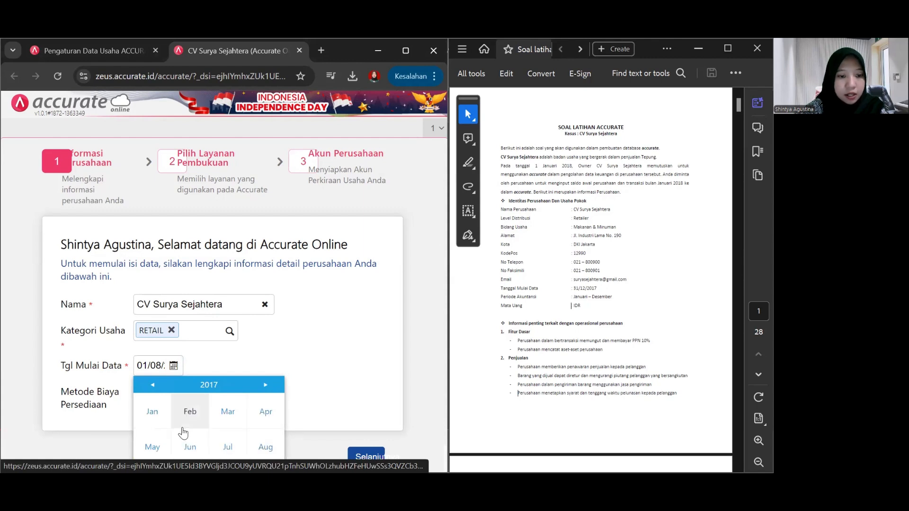
pyautogui.scroll(-1, 191, 440)
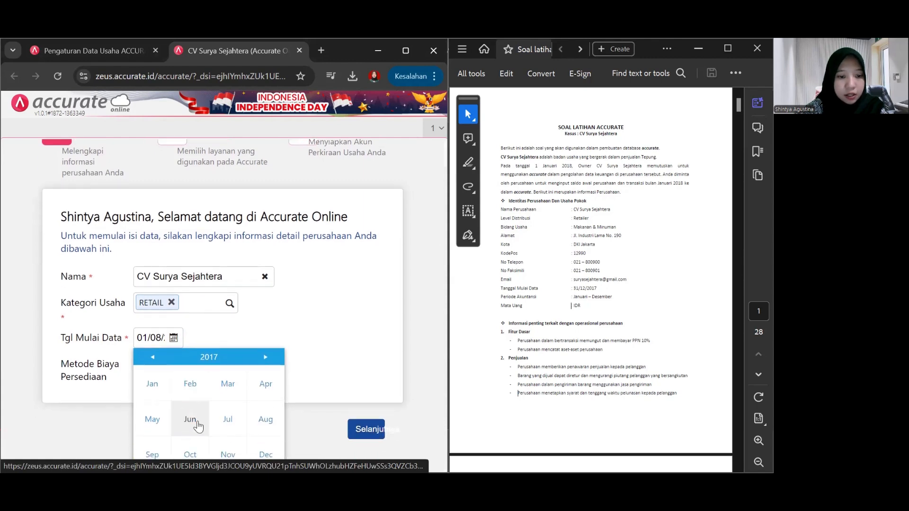
pyautogui.click(265, 453)
pyautogui.scroll(-1, 247, 422)
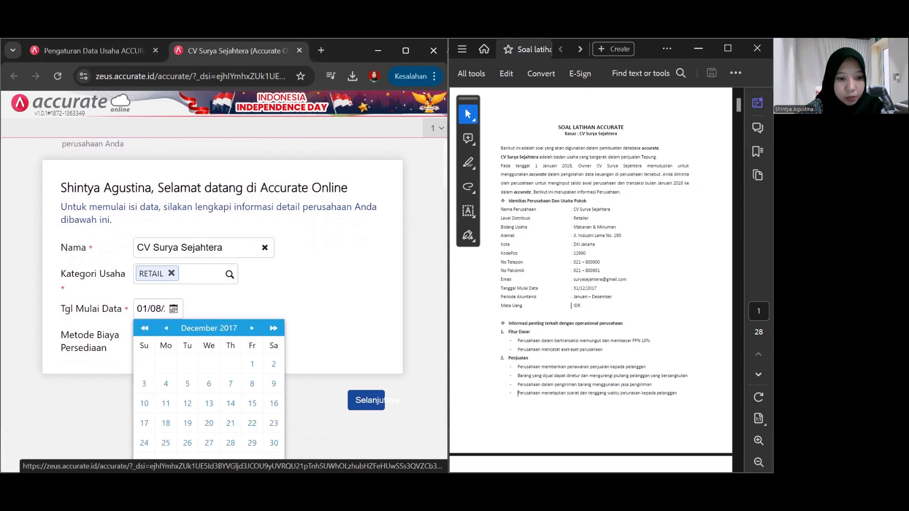
pyautogui.click(144, 462)
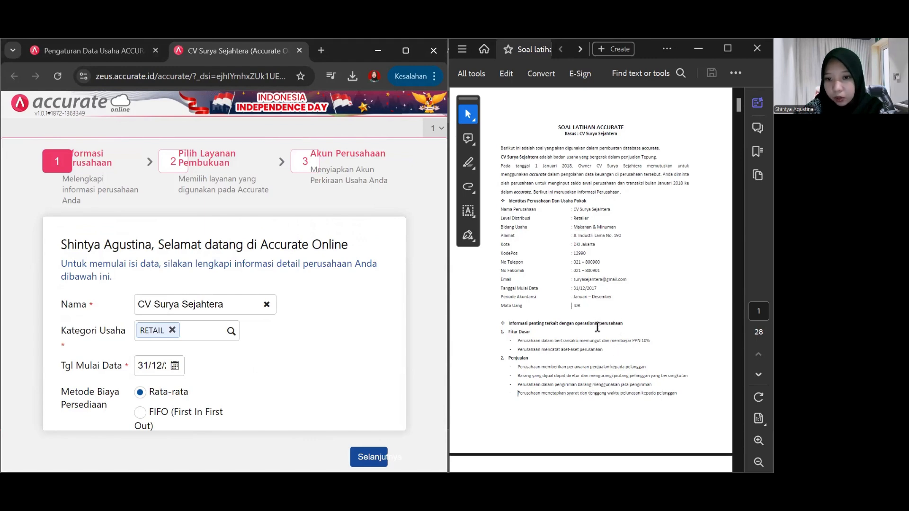
# Step: Set the inventory cost method to FIFO (First In First Out) as the exercise specifies, and proceed with the Accurate Online service
pyautogui.scroll(-3, 597, 329)
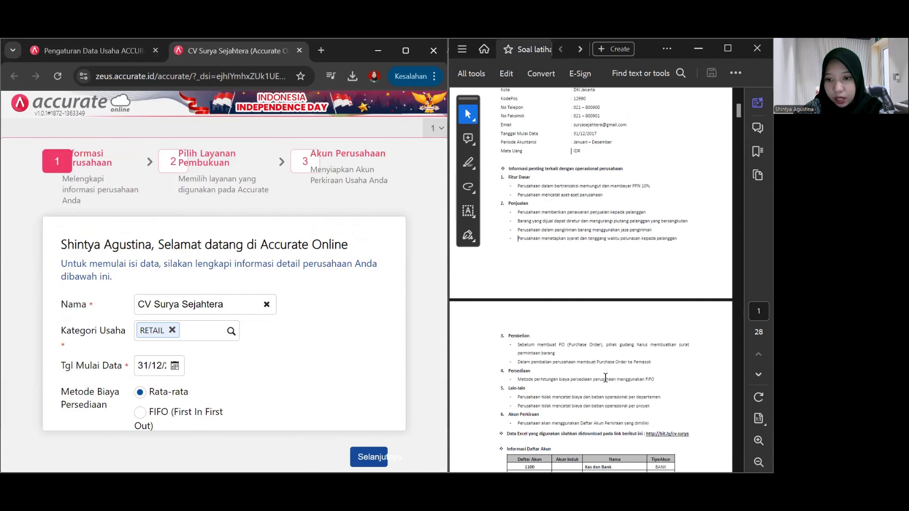
pyautogui.moveTo(618, 380); pyautogui.dragTo(655, 379)
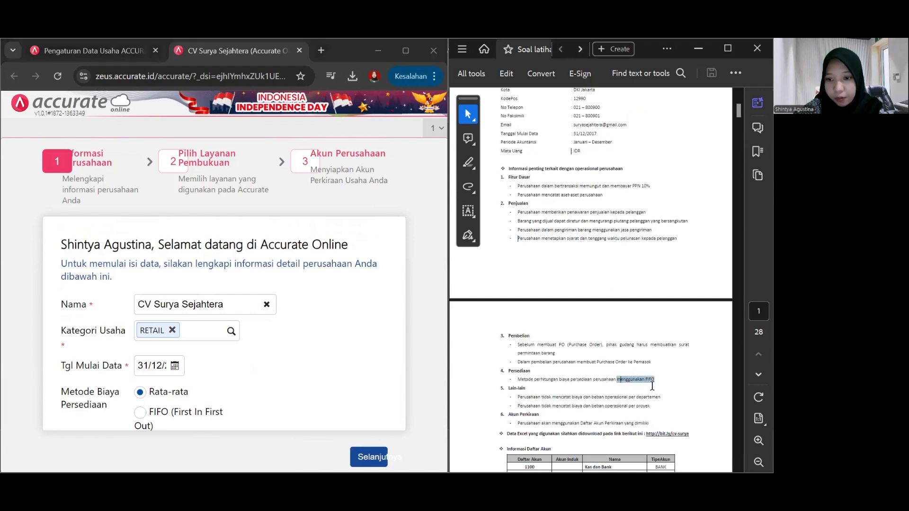
pyautogui.click(139, 413)
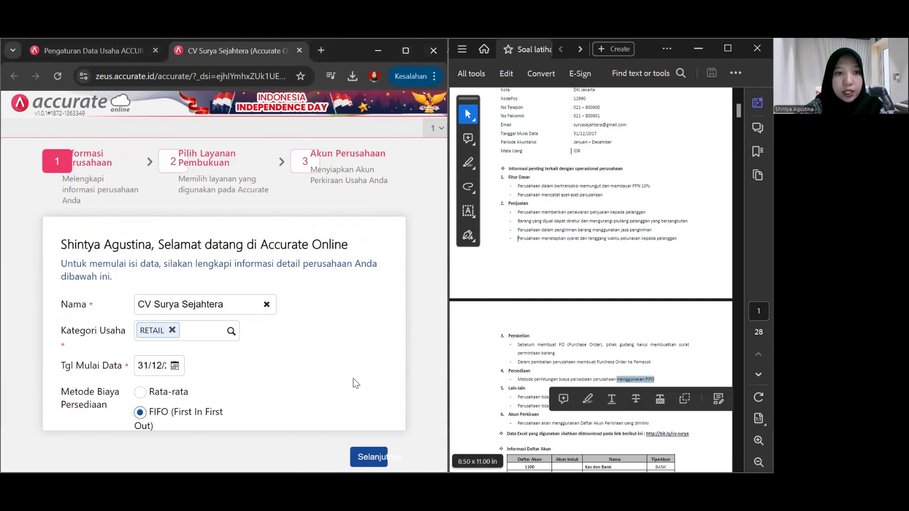
pyautogui.click(371, 454)
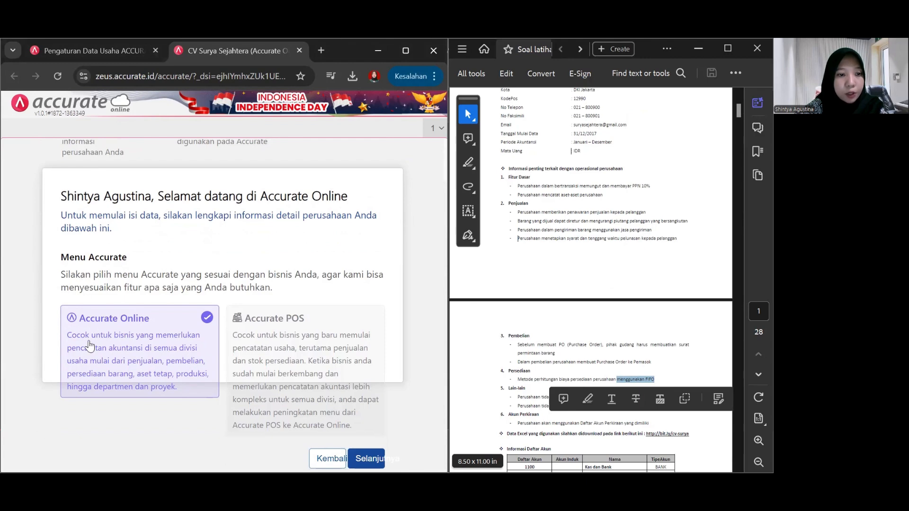
pyautogui.click(381, 456)
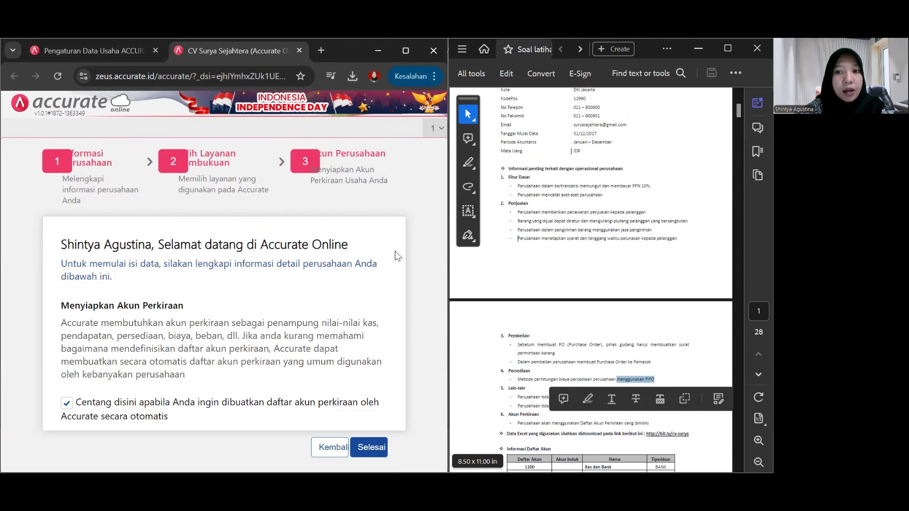
# Step: Finish the company setup without the automatically generated account list, and close the Berita page
pyautogui.scroll(5, 543, 296)
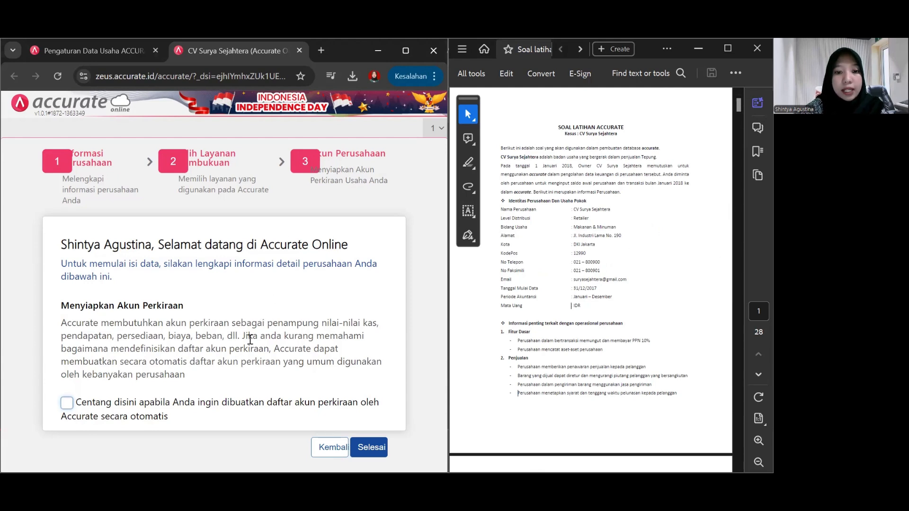
pyautogui.click(370, 447)
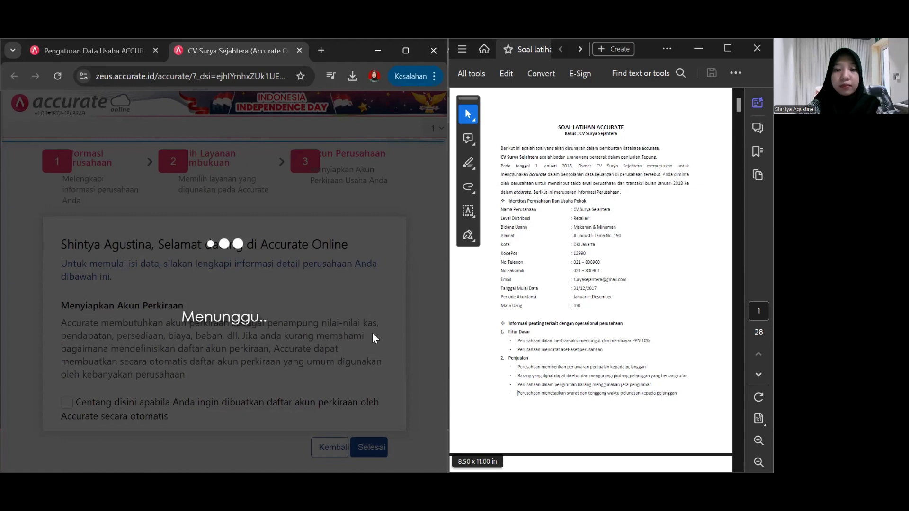
pyautogui.press('XF86MonBrightnessUp')
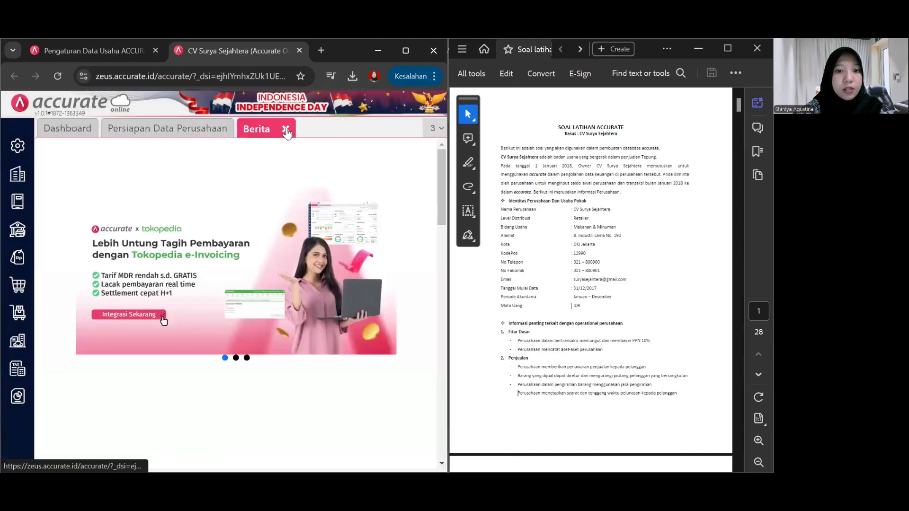
pyautogui.click(286, 130)
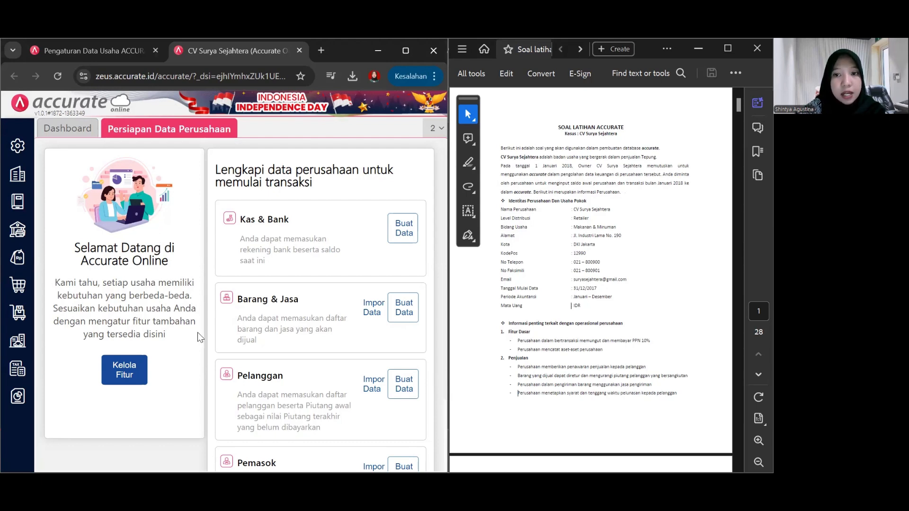
# Step: Review the exercise PDF's operational requirements, account list, and supplier, customer, item and fixed asset tables
pyautogui.scroll(-4, 552, 274)
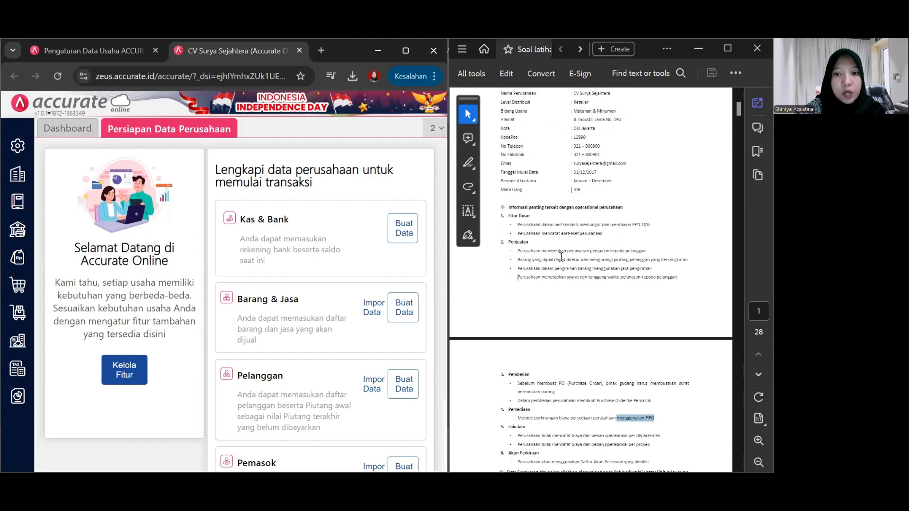
pyautogui.scroll(-5, 529, 247)
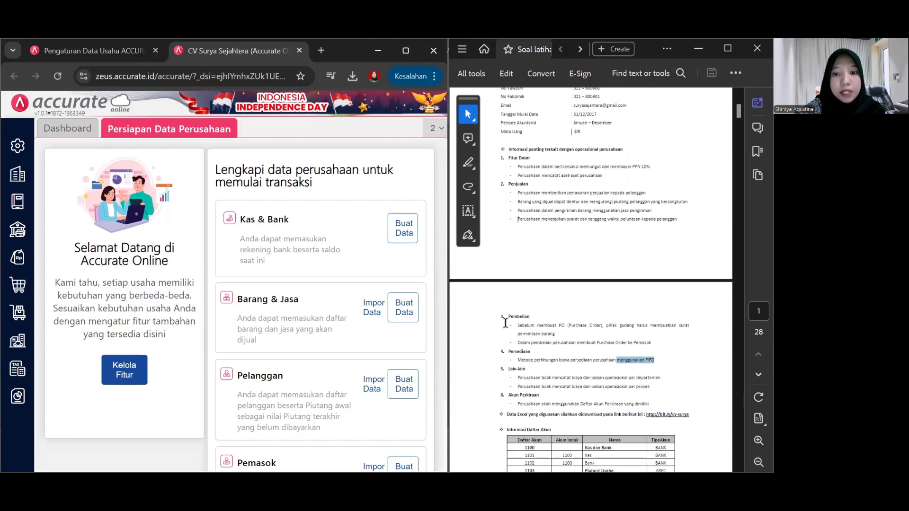
pyautogui.scroll(-10, 490, 316)
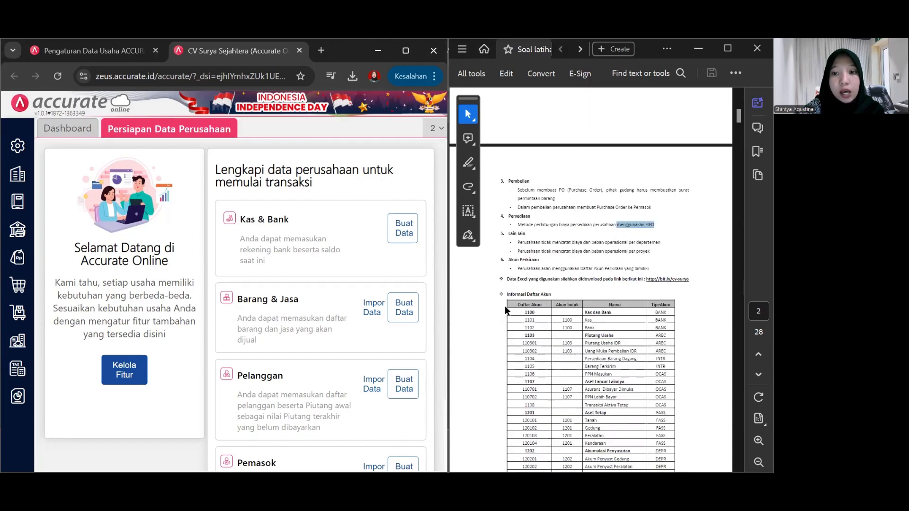
pyautogui.scroll(-15, 514, 298)
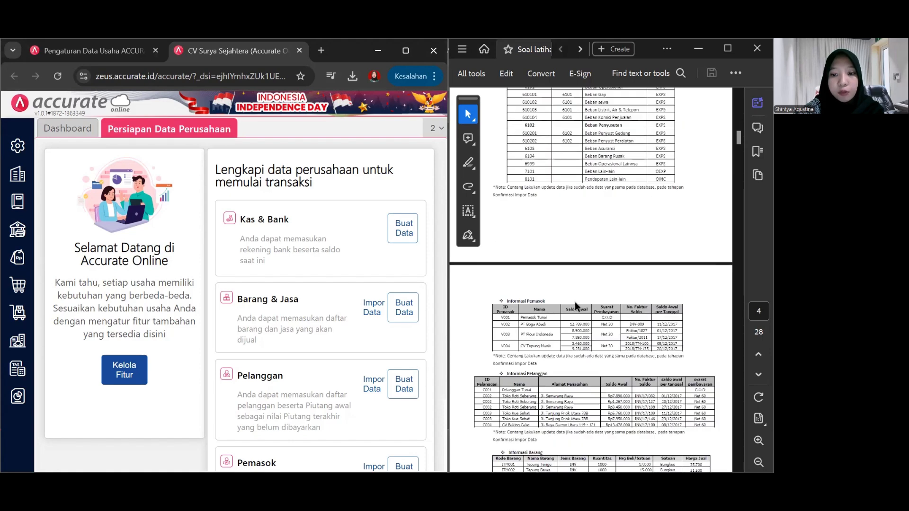
pyautogui.scroll(-2, 541, 272)
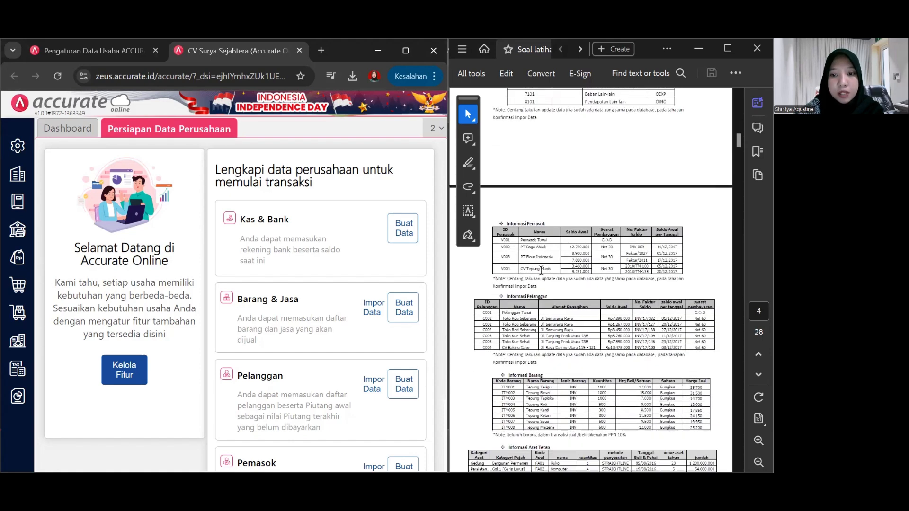
pyautogui.scroll(-2, 528, 318)
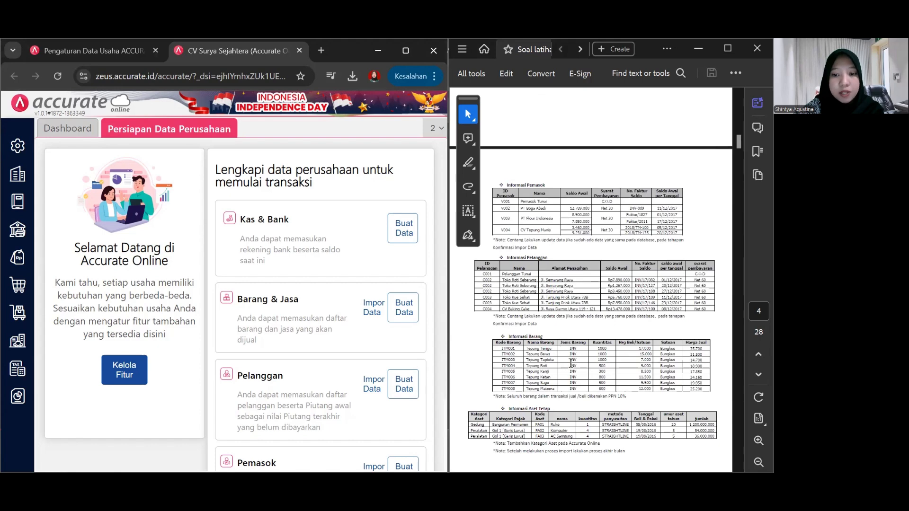
pyautogui.scroll(20, 567, 405)
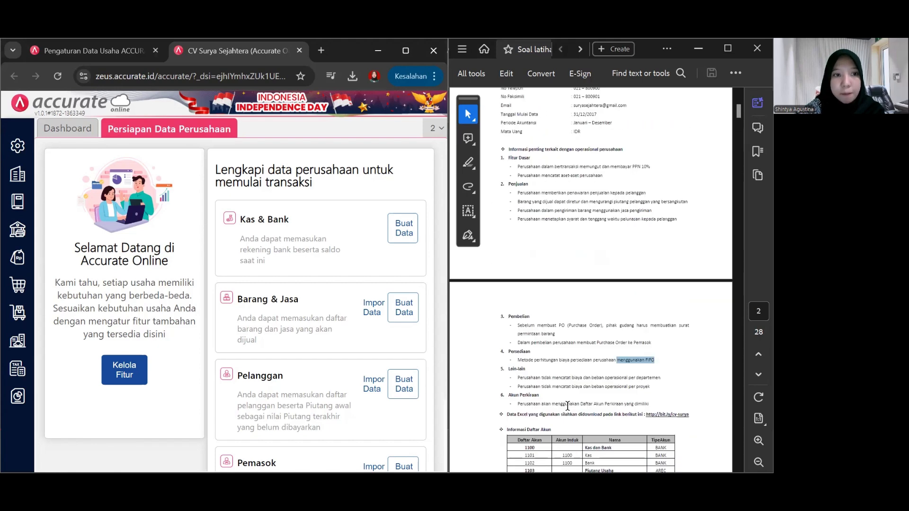
# Step: Open the preferences from feature management and bring up the company information, checking the full company name
pyautogui.scroll(1, 568, 406)
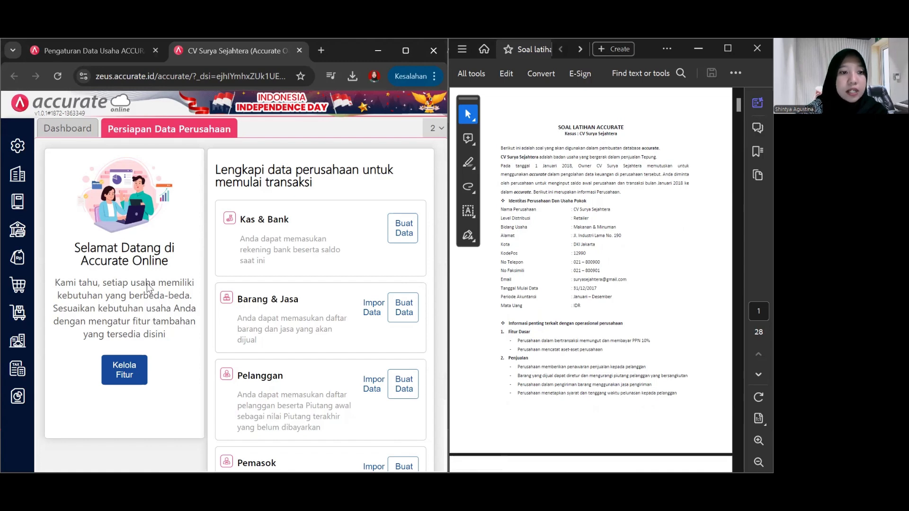
pyautogui.click(132, 371)
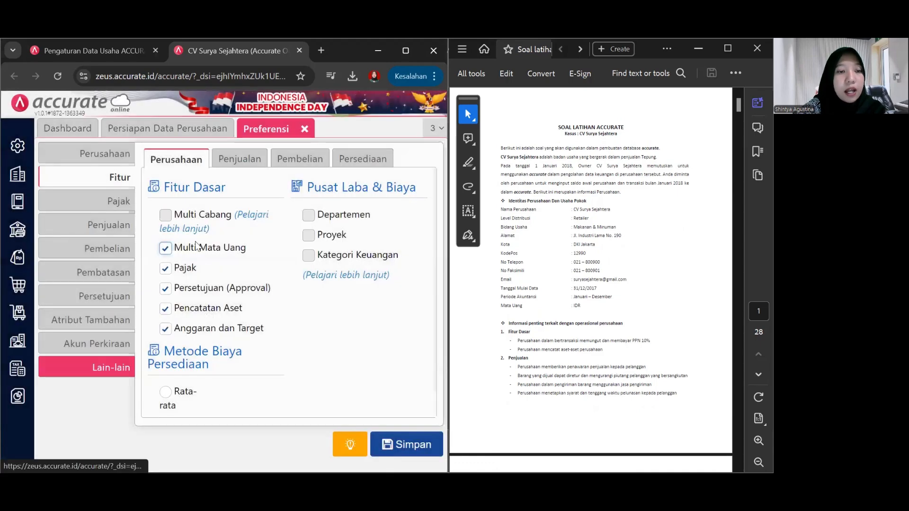
pyautogui.click(120, 161)
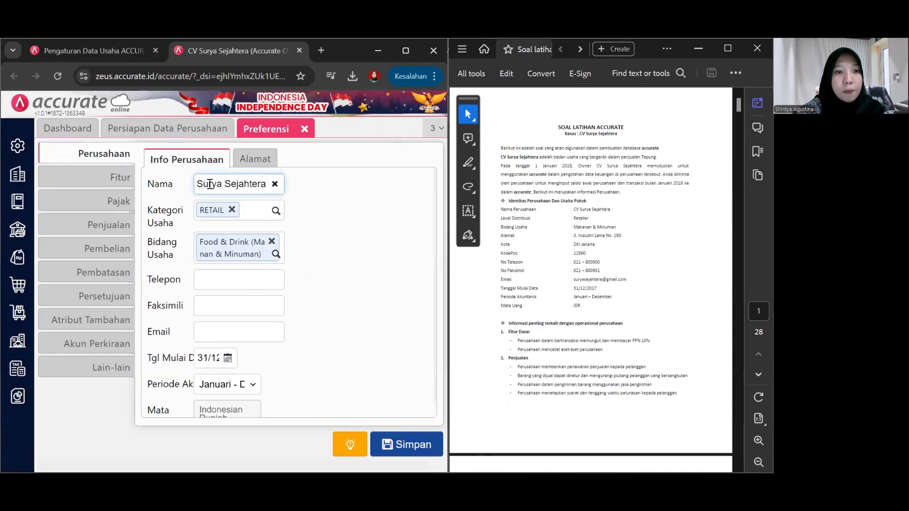
pyautogui.moveTo(209, 185); pyautogui.dragTo(300, 191)
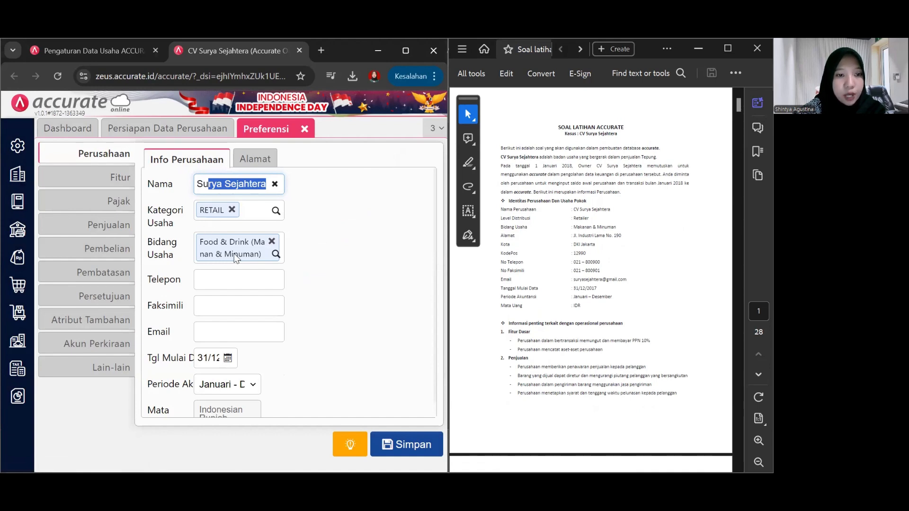
# Step: Copy the company's phone number from the exercise PDF into Telepon and remove the spaces around its dash
pyautogui.click(239, 273)
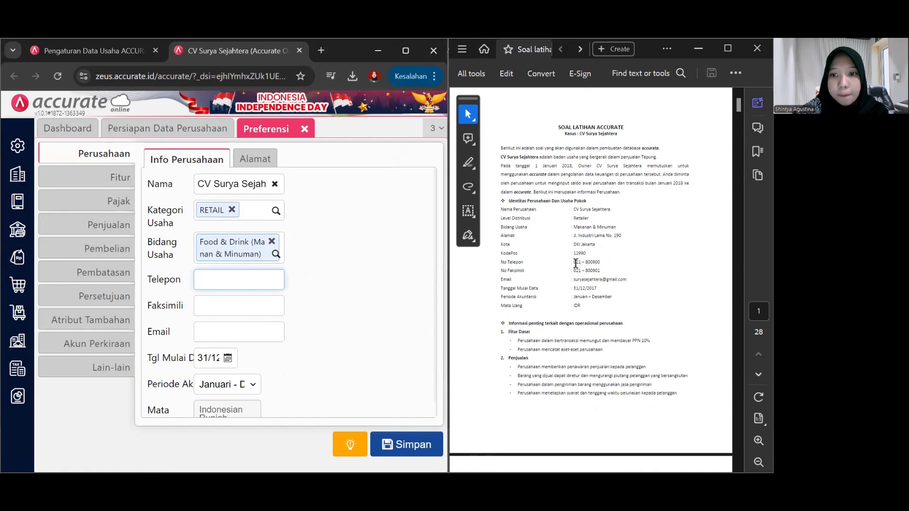
pyautogui.moveTo(573, 262); pyautogui.dragTo(600, 263)
pyautogui.hotkey('ctrl', 'c')
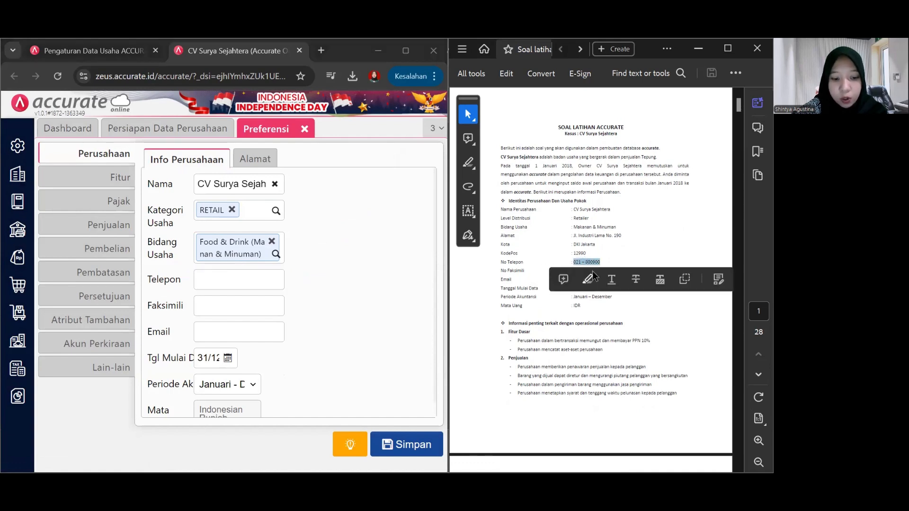
pyautogui.click(203, 275)
pyautogui.hotkey('ctrl', 'v')
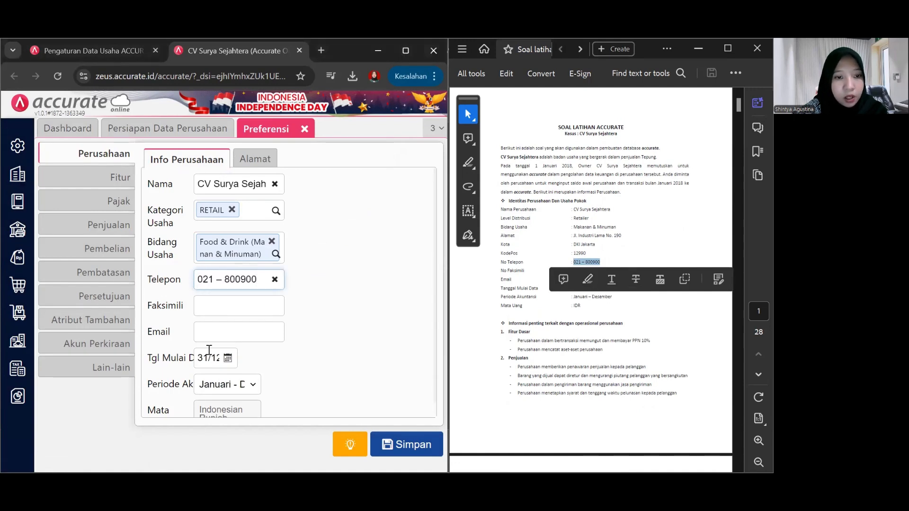
pyautogui.click(217, 279)
pyautogui.press('BackSpace')
pyautogui.click(222, 280)
pyautogui.press('BackSpace')
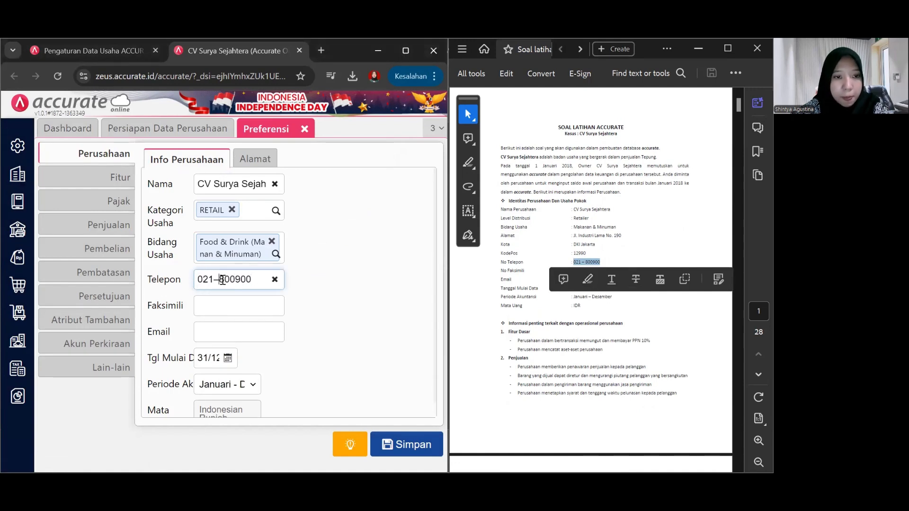
# Step: Copy the company's fax number from the exercise PDF into Faksimili and remove the spaces around its dash
pyautogui.click(599, 236)
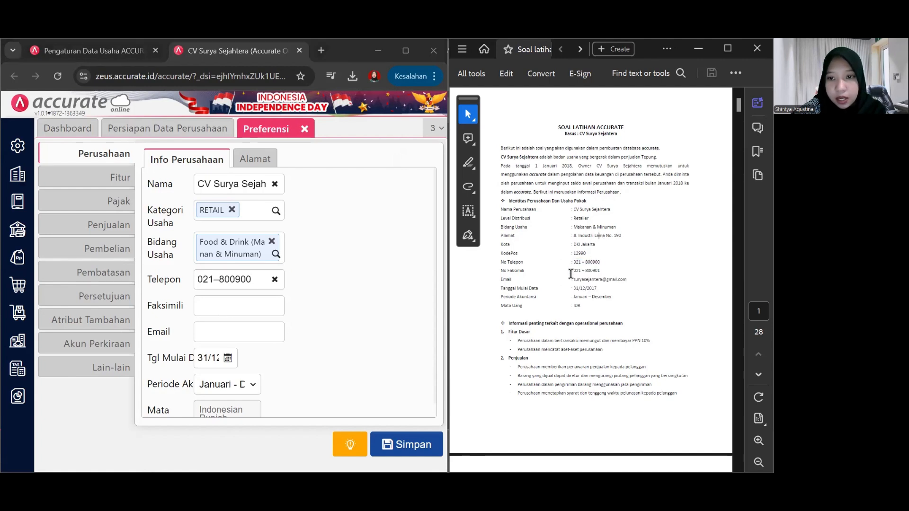
pyautogui.moveTo(573, 274); pyautogui.dragTo(594, 270)
pyautogui.hotkey('ctrl', 'c')
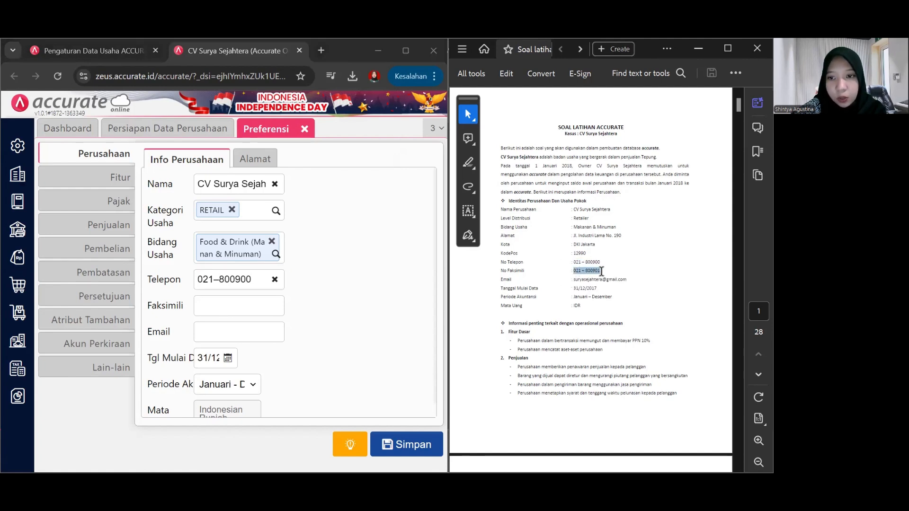
pyautogui.click(239, 309)
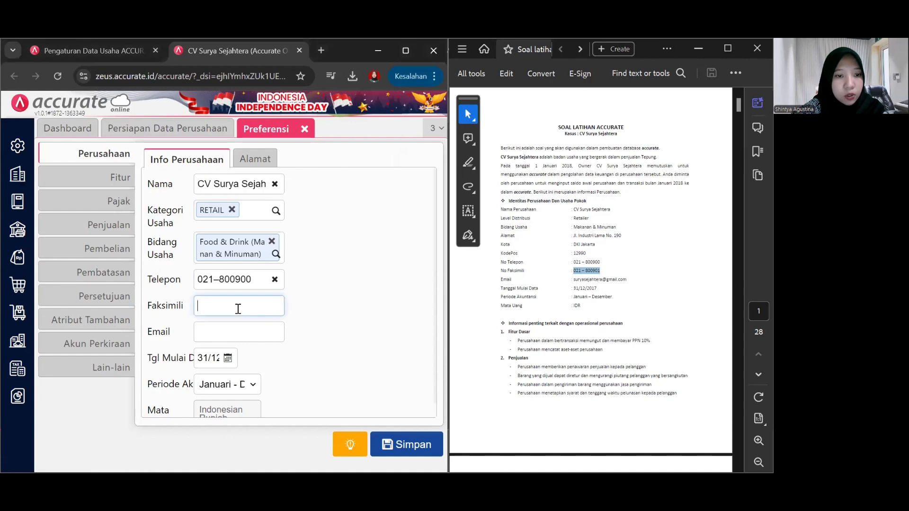
pyautogui.hotkey('ctrl', 'v')
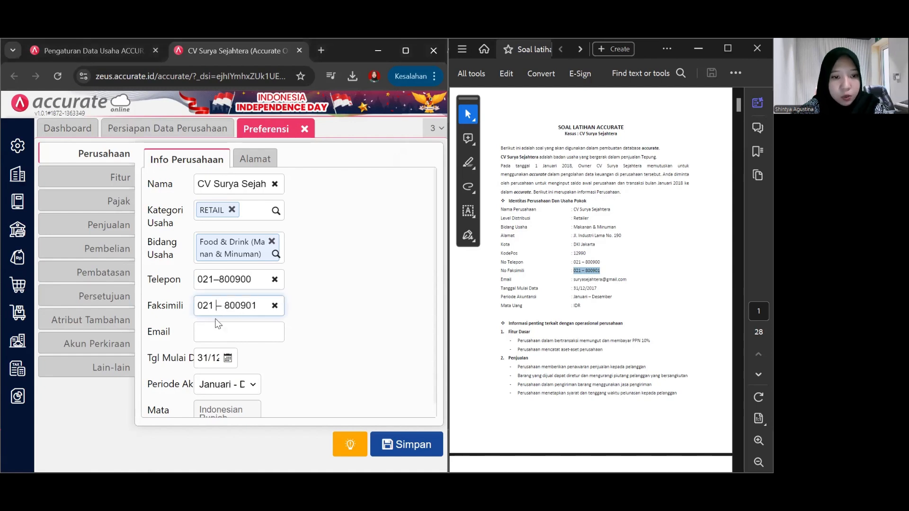
pyautogui.press('BackSpace')
pyautogui.press('Delete')
pyautogui.click(223, 308)
pyautogui.press('Delete')
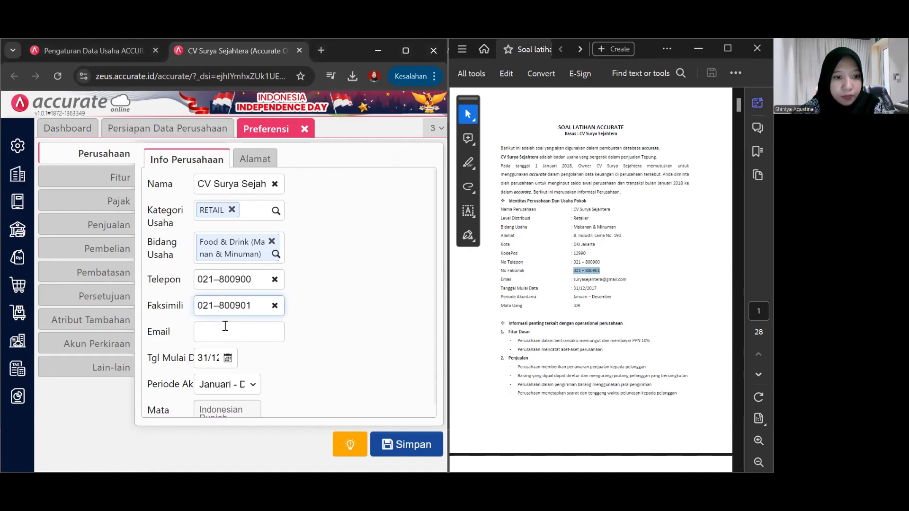
# Step: Copy the company's email address from the exercise PDF into Email and check the complete entry
pyautogui.doubleClick(583, 288)
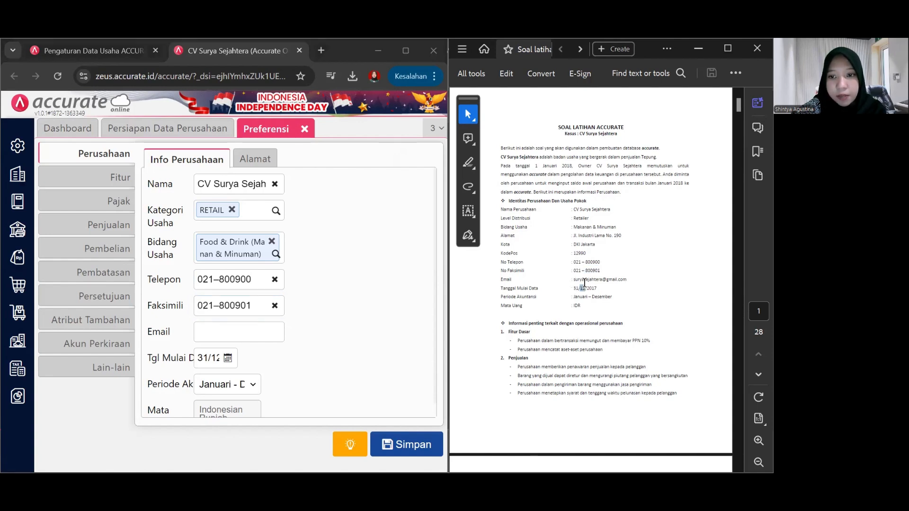
pyautogui.moveTo(628, 283); pyautogui.dragTo(574, 279)
pyautogui.hotkey('ctrl', 'c')
pyautogui.click(256, 340)
pyautogui.hotkey('ctrl', 'v')
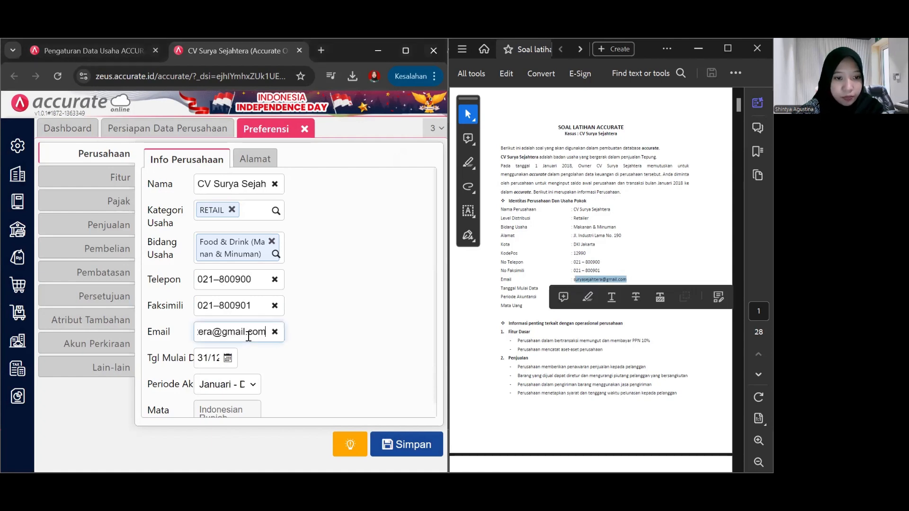
pyautogui.moveTo(249, 332); pyautogui.dragTo(101, 333)
pyautogui.click(201, 332)
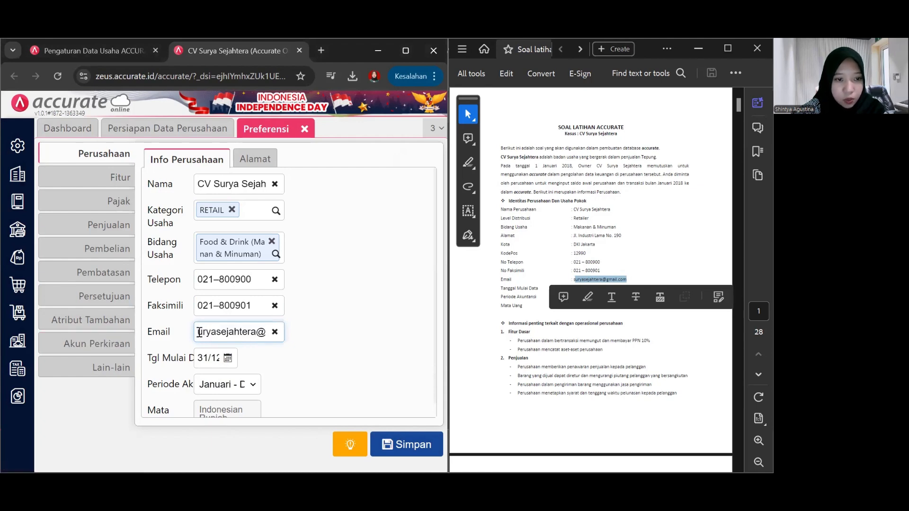
pyautogui.click(330, 344)
pyautogui.moveTo(255, 335); pyautogui.dragTo(351, 339)
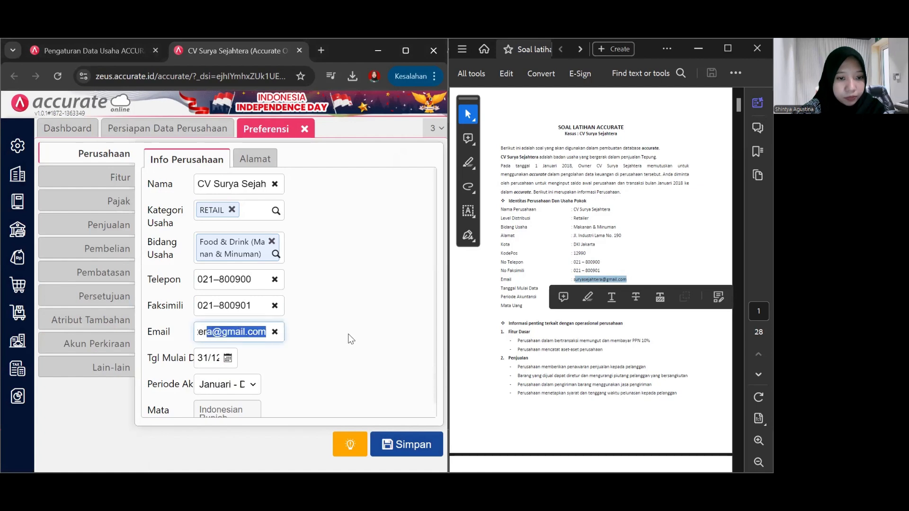
pyautogui.click(585, 307)
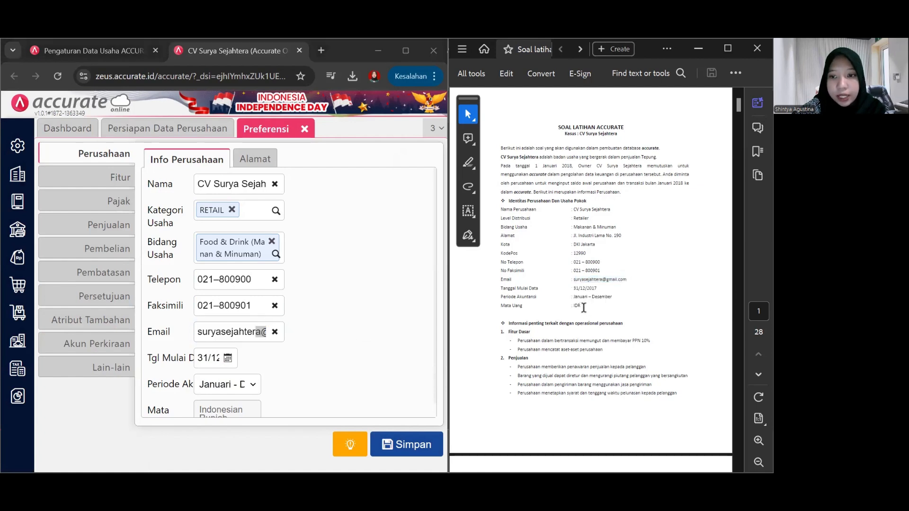
# Step: Compare the data start date, accounting period and currency with the exercise PDF
pyautogui.click(203, 361)
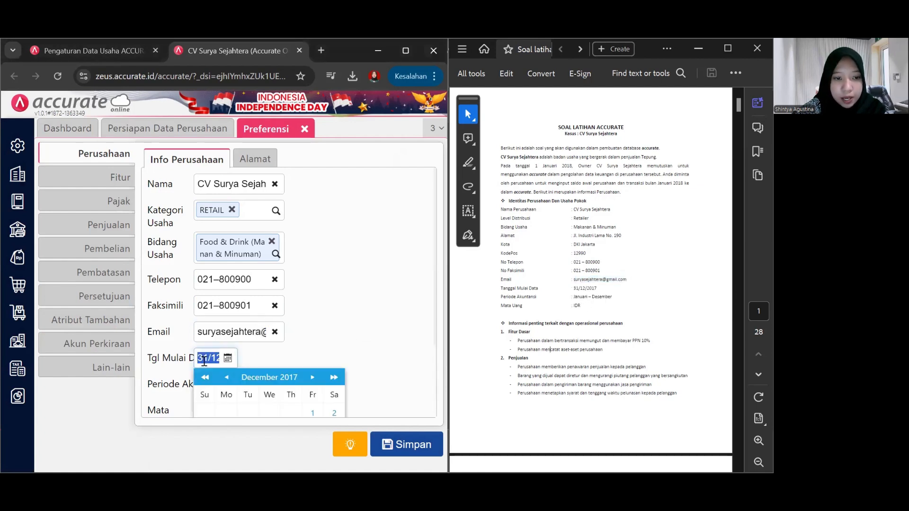
pyautogui.click(398, 337)
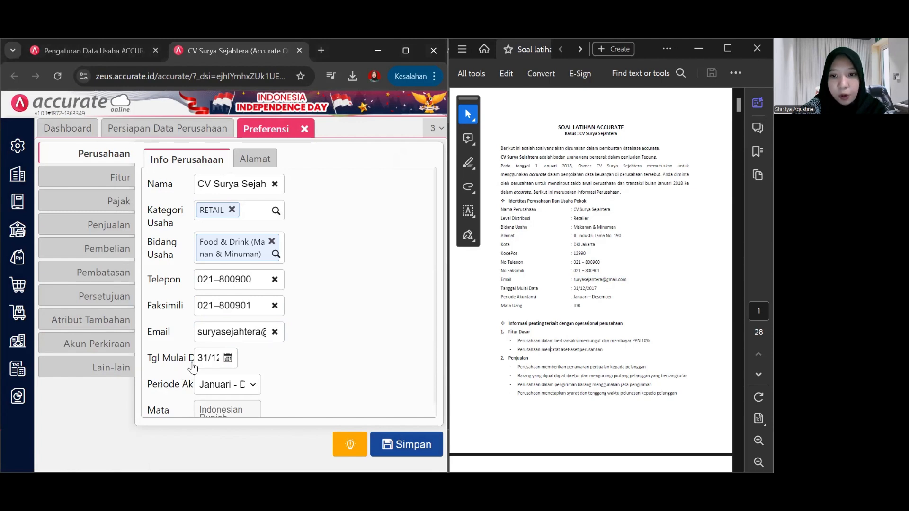
pyautogui.moveTo(573, 297); pyautogui.dragTo(612, 297)
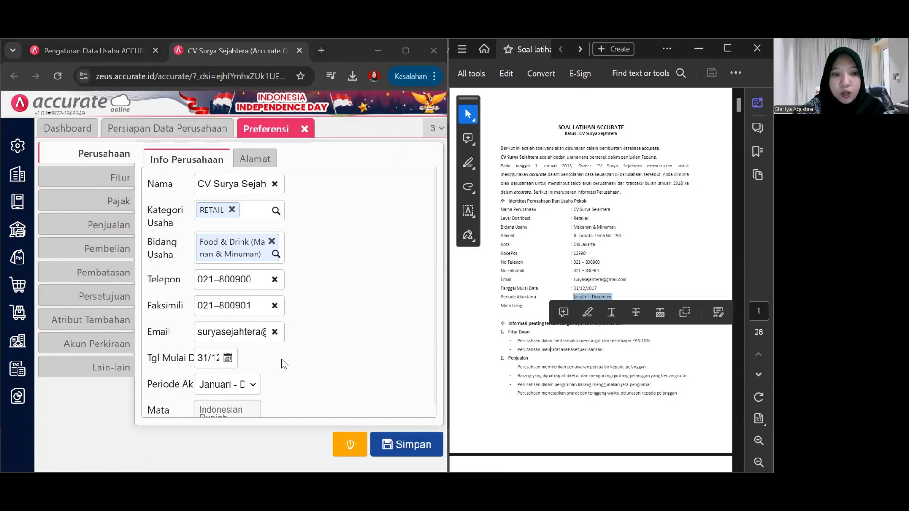
pyautogui.scroll(-1, 281, 359)
pyautogui.click(529, 295)
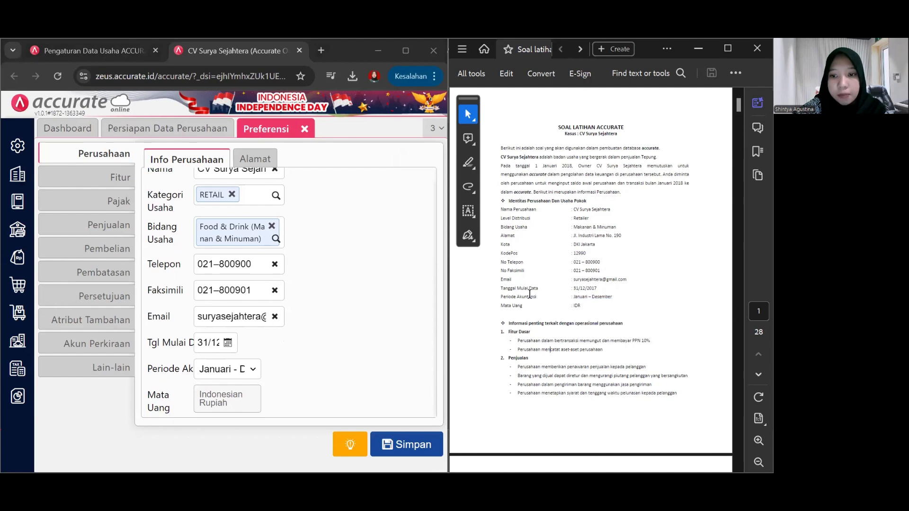
pyautogui.scroll(1, 258, 383)
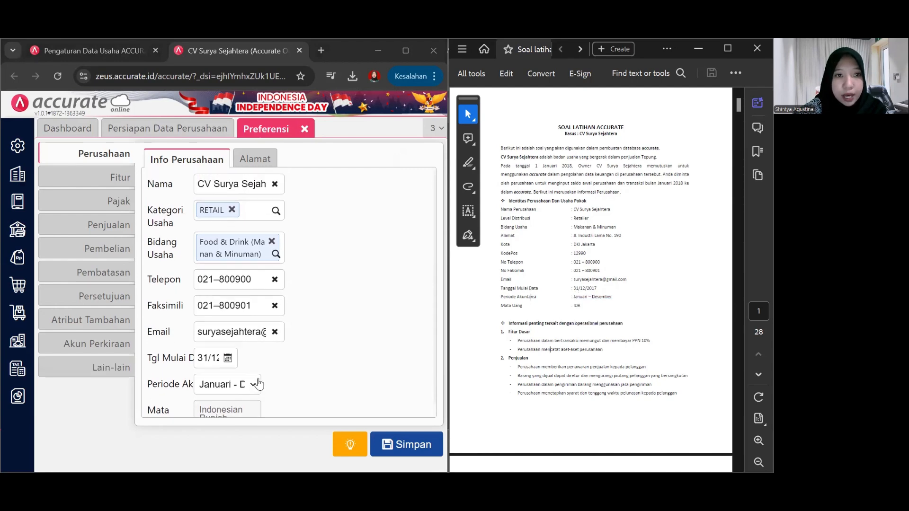
pyautogui.scroll(-1, 258, 384)
pyautogui.scroll(1, 265, 370)
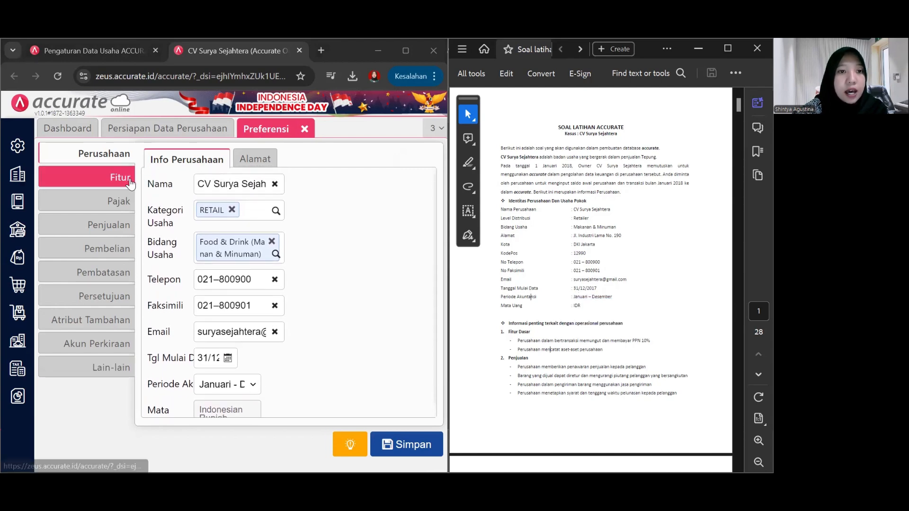
# Step: Copy the company's street address from the exercise PDF into the Jalan field of its address
pyautogui.click(269, 160)
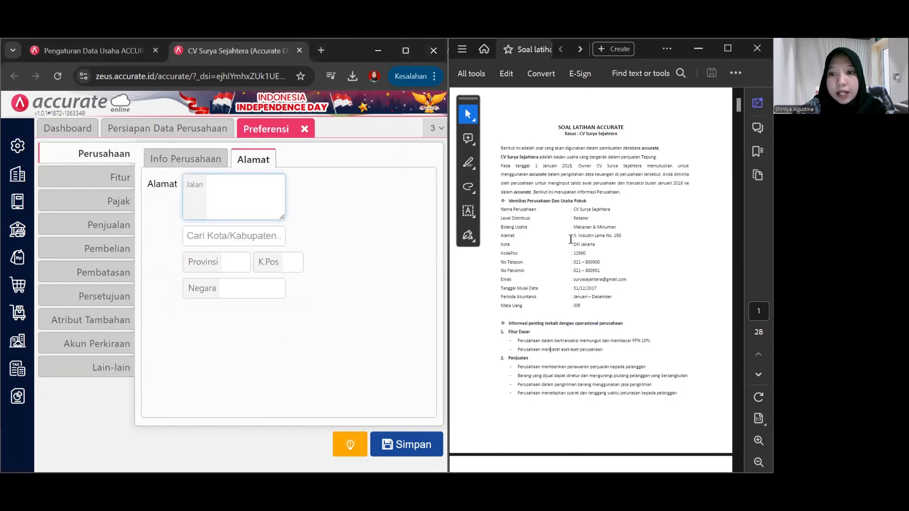
pyautogui.moveTo(574, 236); pyautogui.dragTo(621, 236)
pyautogui.hotkey('ctrl', 'c')
pyautogui.click(262, 196)
pyautogui.hotkey('ctrl', 'v')
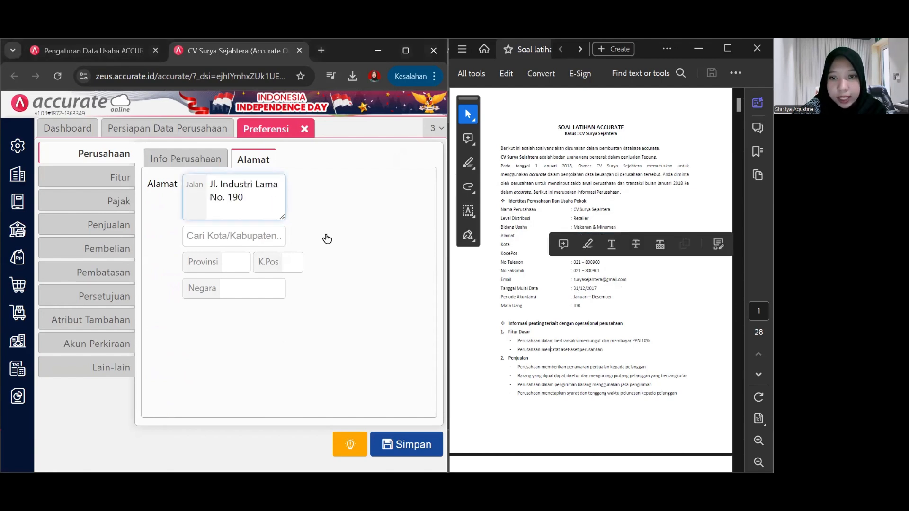
# Step: Select DKI Jakarta as the company's city and fill in the postal code
pyautogui.click(227, 236)
pyautogui.write('DKI ')
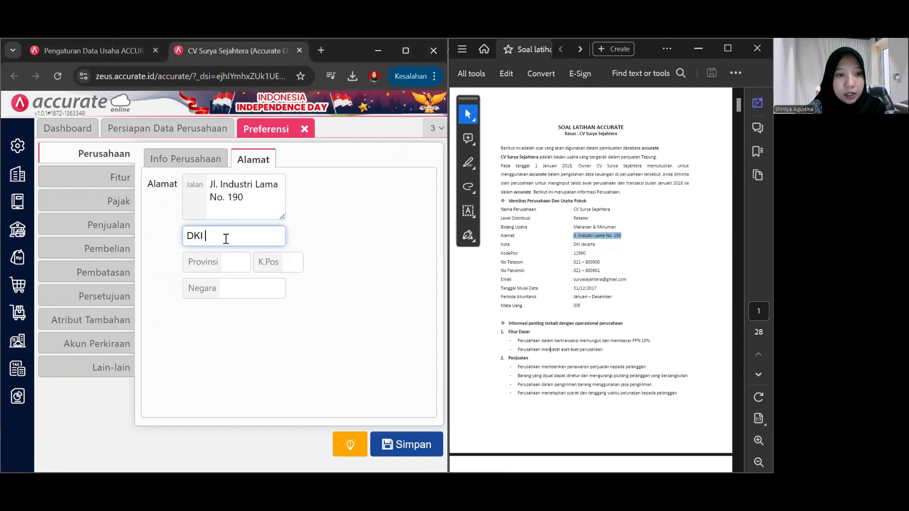
pyautogui.write('Jaka')
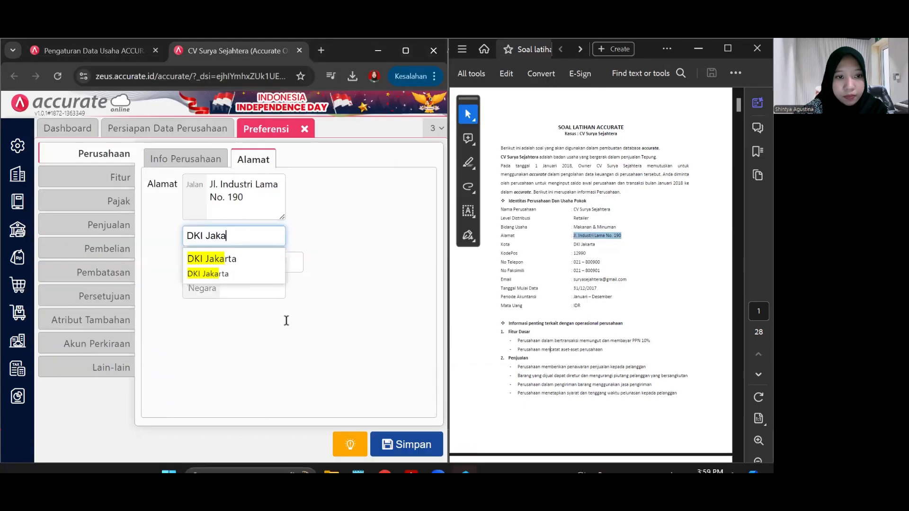
pyautogui.click(236, 263)
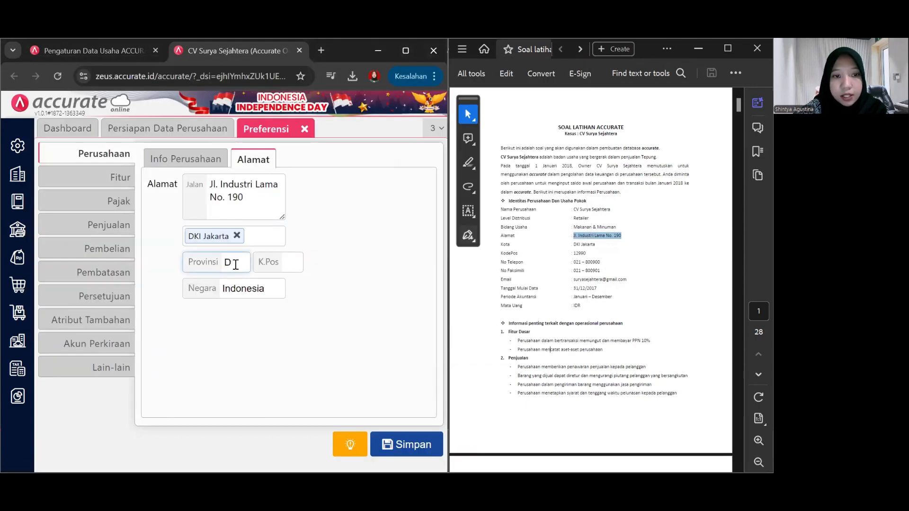
pyautogui.click(294, 264)
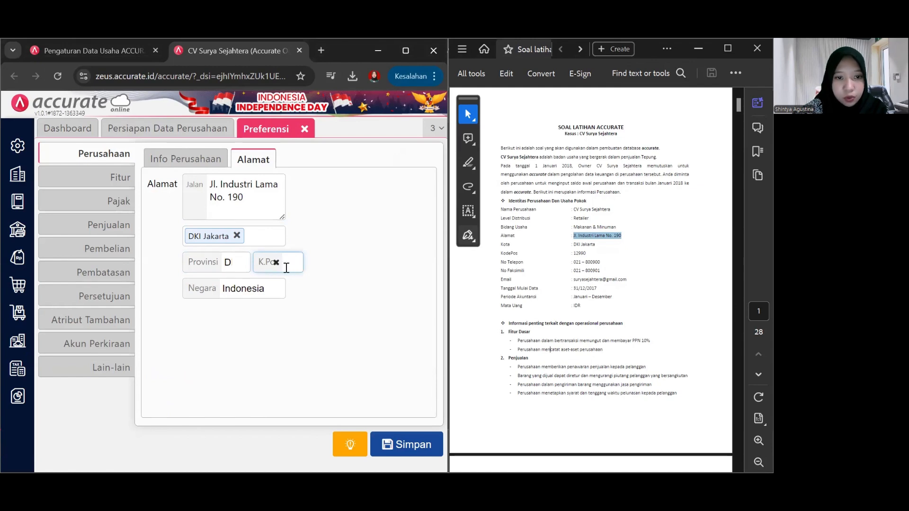
pyautogui.click(329, 290)
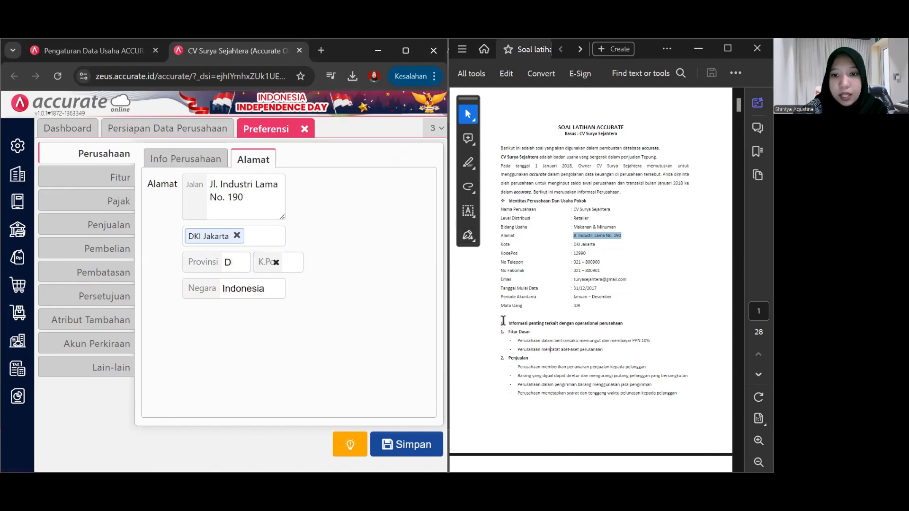
# Step: Turn off the basic features Multi Mata Uang, Pajak, Persetujuan (Approval), Pencatatan Aset and Anggaran dan Target in the company's feature preferences
pyautogui.scroll(-4, 502, 321)
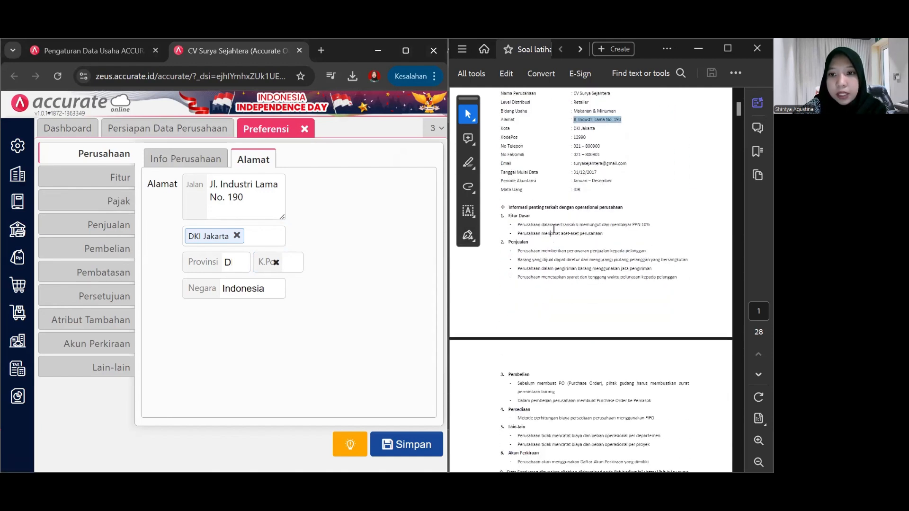
pyautogui.scroll(-3, 559, 221)
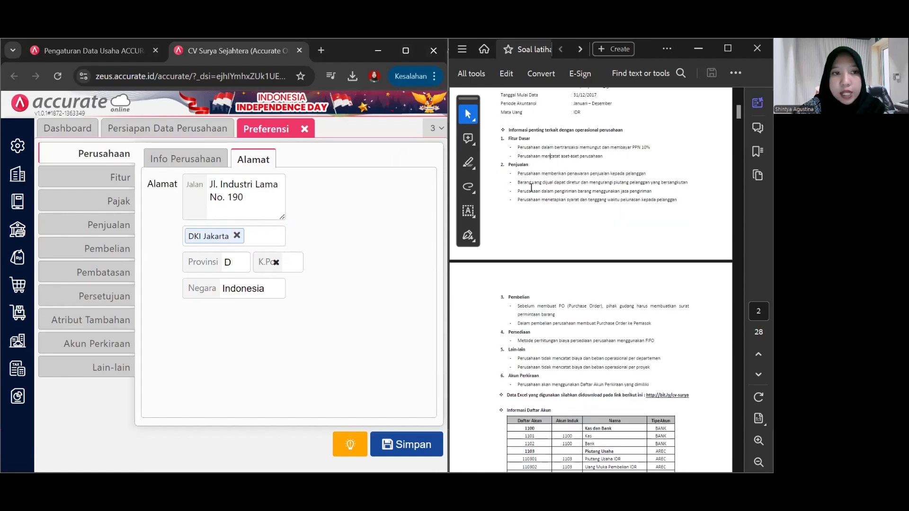
pyautogui.click(119, 185)
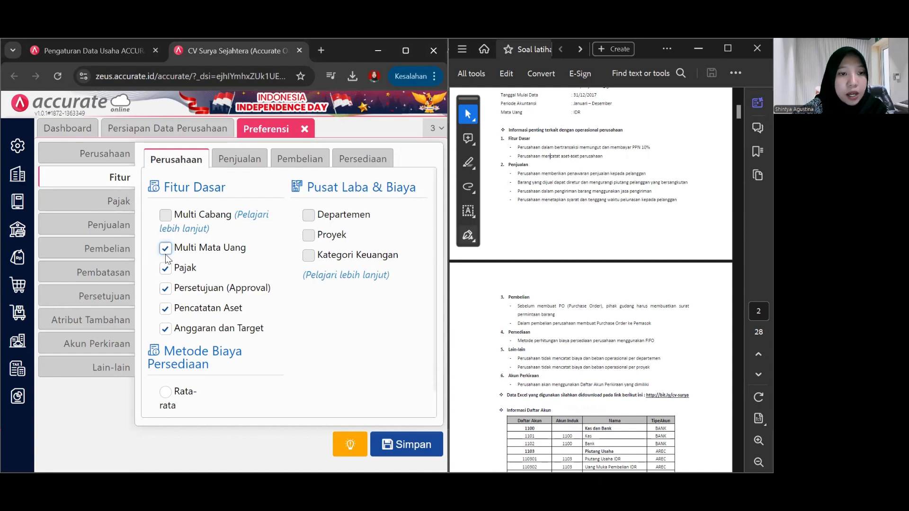
pyautogui.click(166, 268)
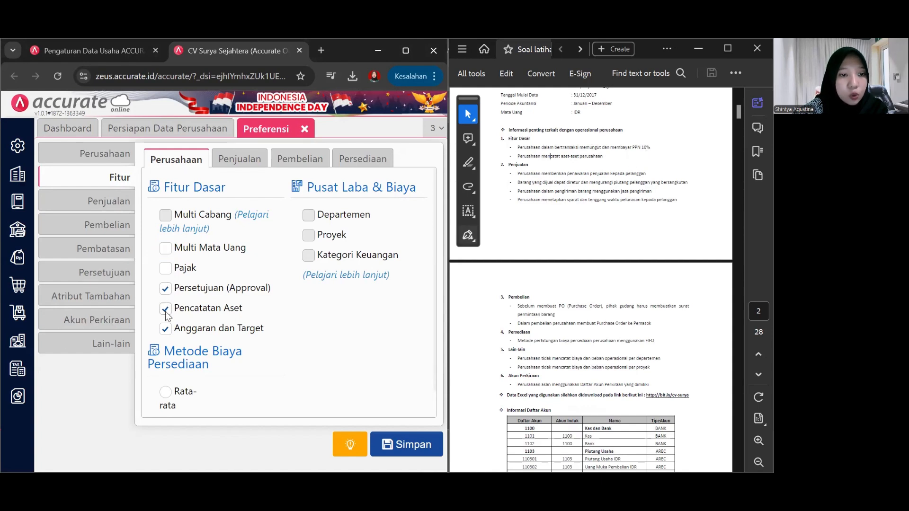
pyautogui.click(165, 309)
pyautogui.click(165, 289)
pyautogui.click(165, 328)
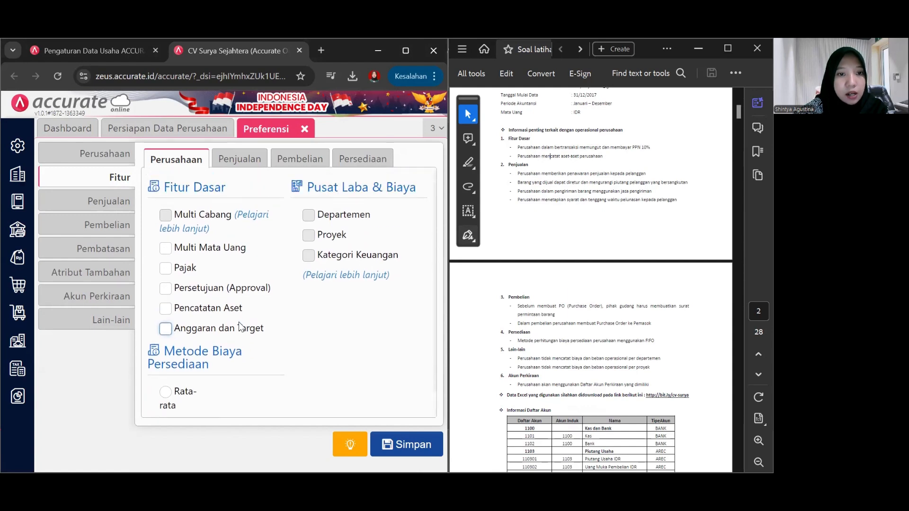
pyautogui.scroll(-1, 239, 322)
pyautogui.scroll(1, 234, 324)
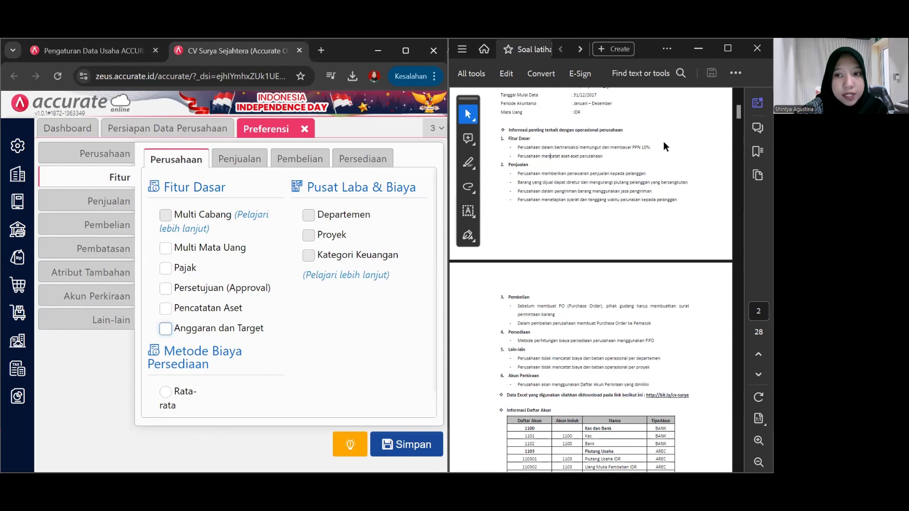
# Step: Enable the basic features Pajak and Pencatatan Aset as the exercise PDF requires
pyautogui.click(168, 271)
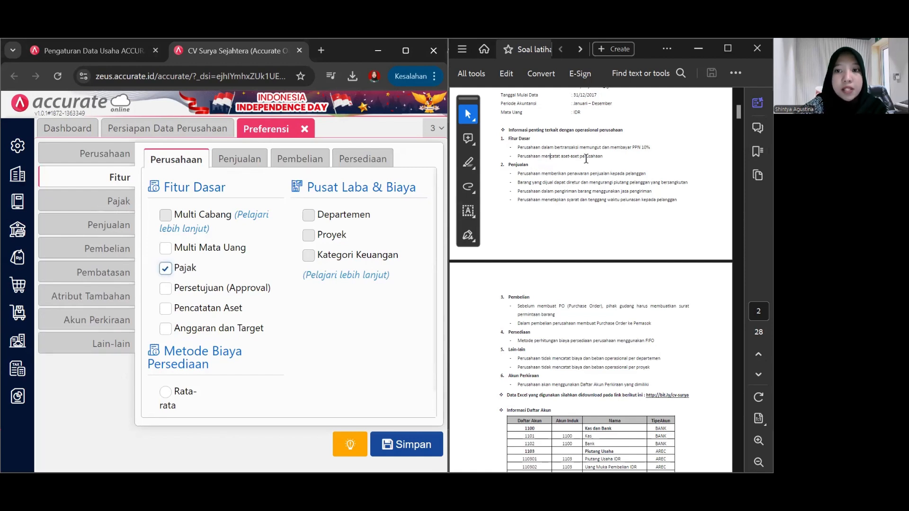
pyautogui.scroll(-1, 169, 284)
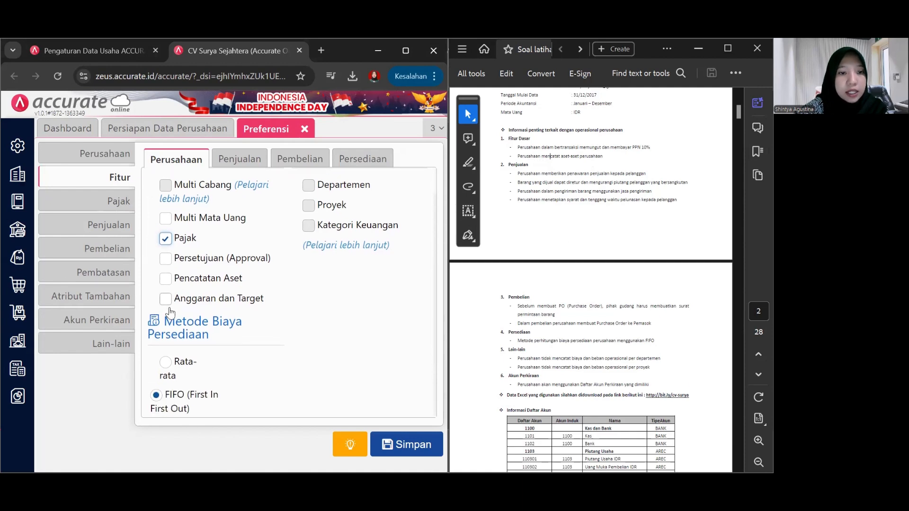
pyautogui.scroll(1, 168, 284)
pyautogui.scroll(-1, 168, 286)
pyautogui.click(166, 279)
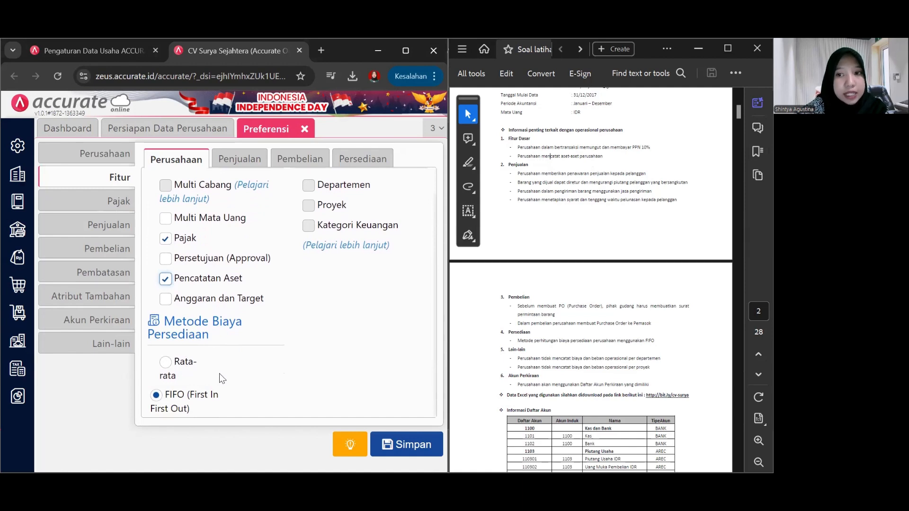
pyautogui.scroll(1, 199, 395)
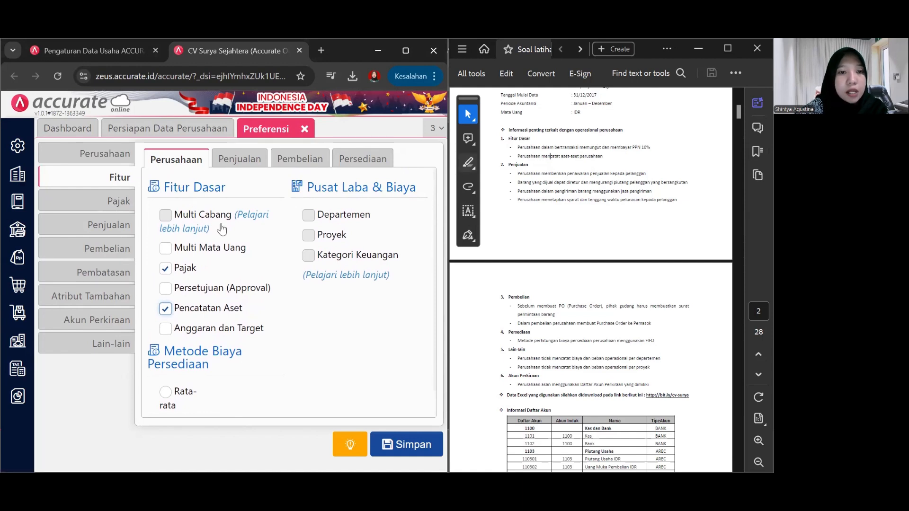
# Step: Turn off all selected sales features, from Penawaran dan Pesanan Penjualan to Tenaga Penjual, plus Konsinyasi Barang, Jasa Pengiriman and Syarat Pembayaran
pyautogui.click(232, 160)
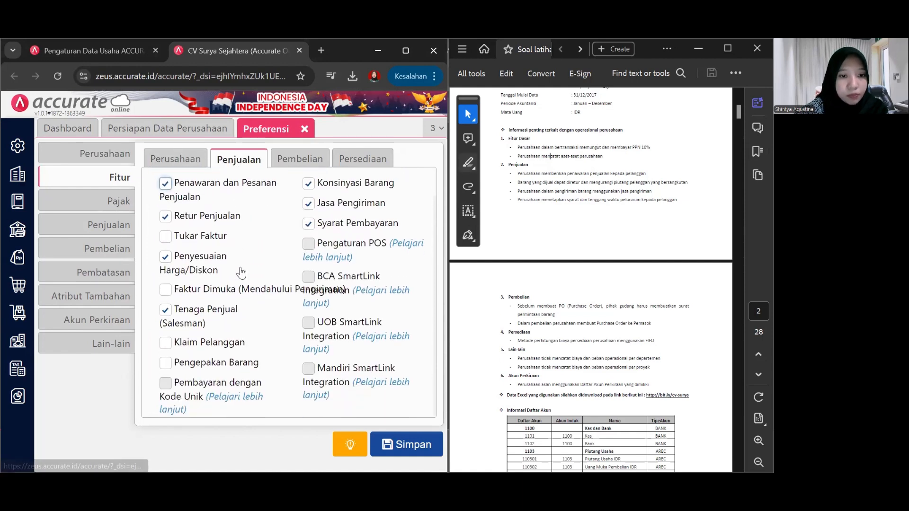
pyautogui.click(166, 214)
pyautogui.click(166, 248)
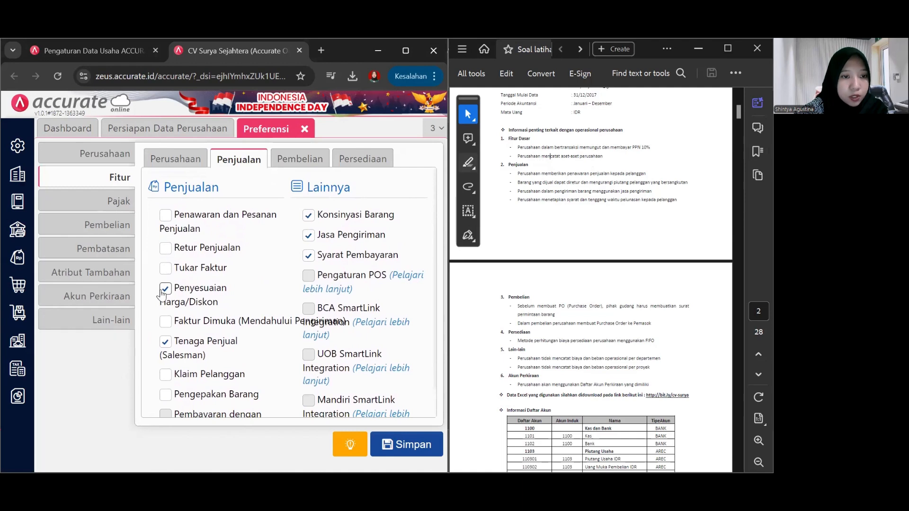
pyautogui.click(165, 289)
pyautogui.click(165, 342)
pyautogui.click(308, 255)
pyautogui.click(308, 235)
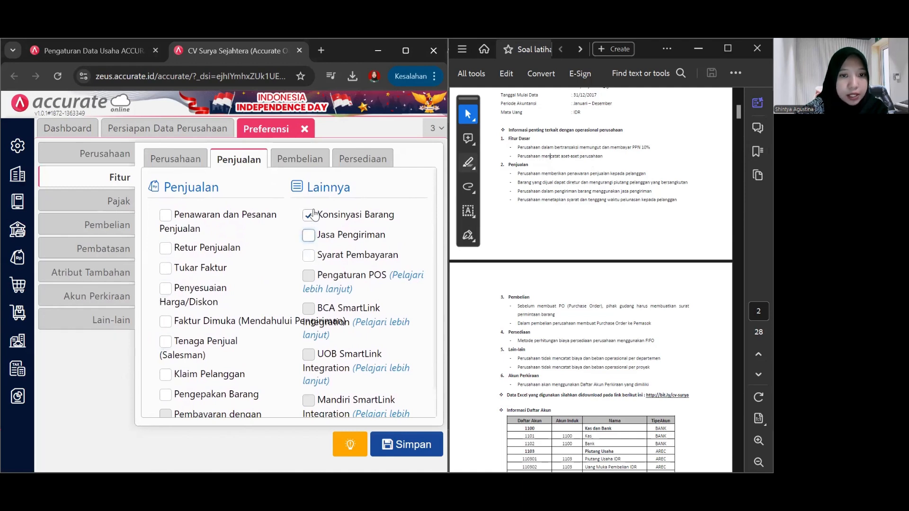
pyautogui.click(314, 214)
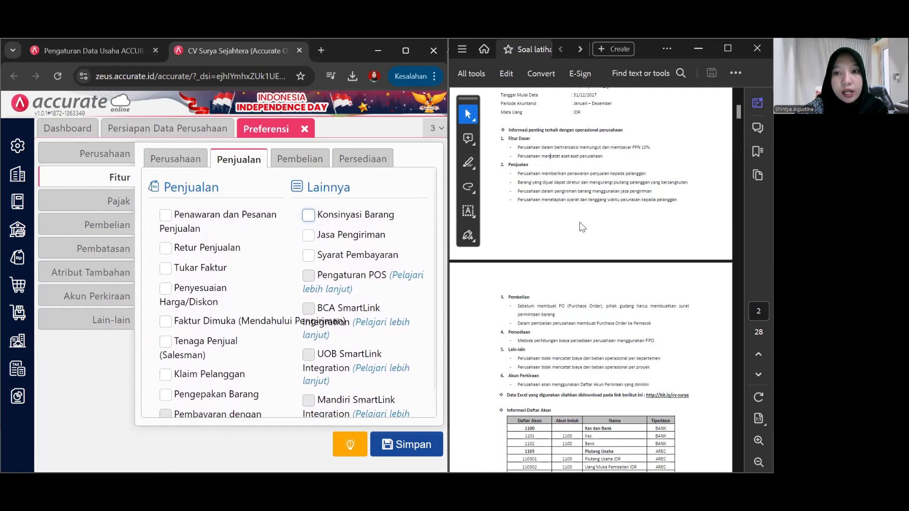
# Step: Enable the sales features Penawaran dan Pesanan Penjualan and Retur Penjualan, following the first two Penjualan points in the exercise PDF
pyautogui.moveTo(519, 175); pyautogui.dragTo(634, 175)
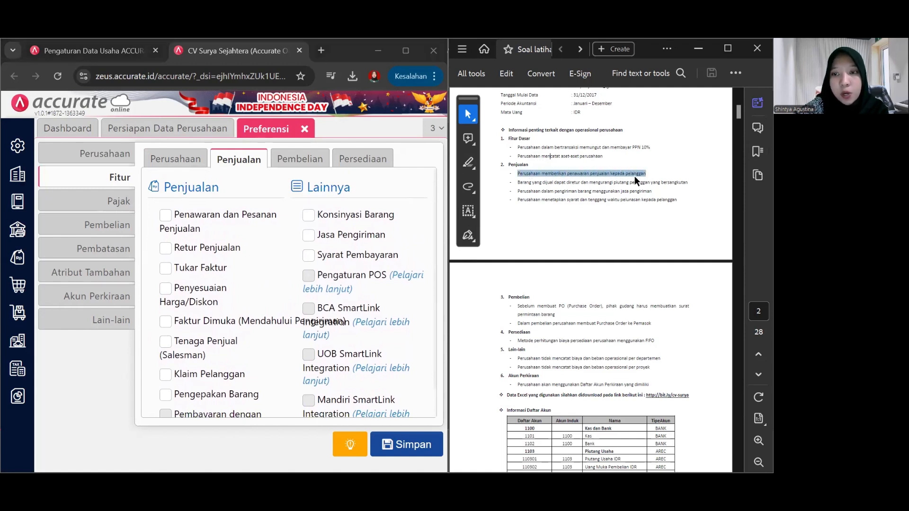
pyautogui.click(166, 216)
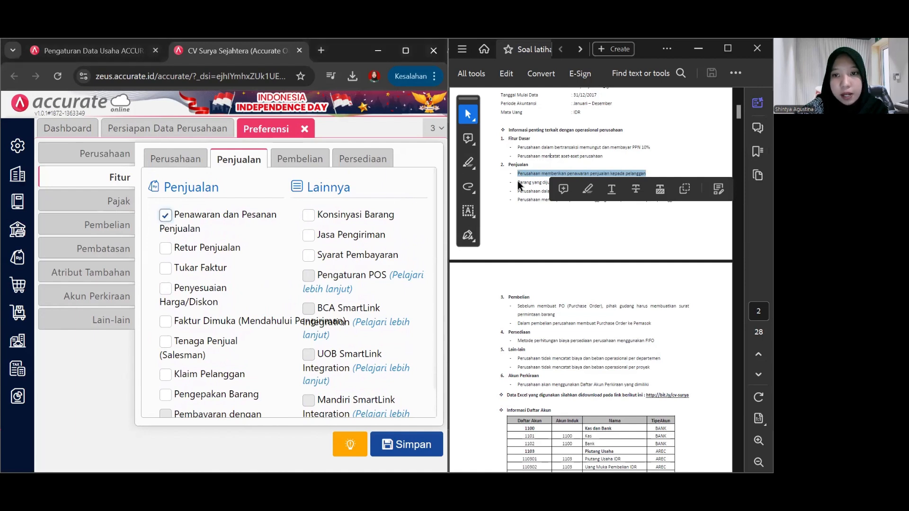
pyautogui.moveTo(517, 183); pyautogui.dragTo(689, 184)
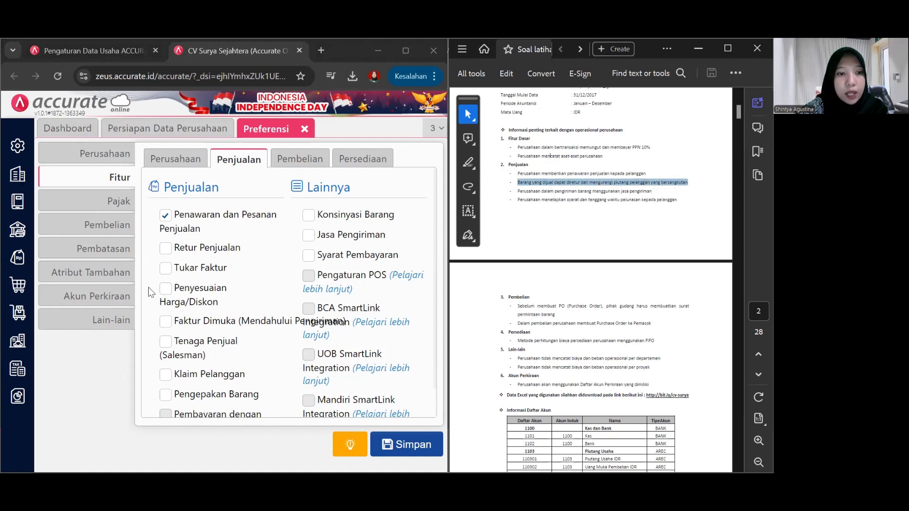
pyautogui.click(166, 247)
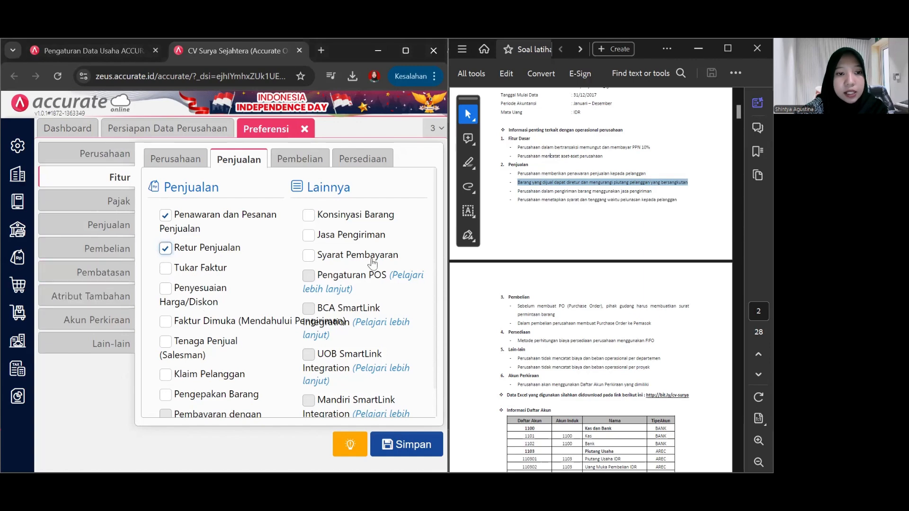
# Step: Enable Jasa Pengiriman and Syarat Pembayaran among the sales features, following the last two Penjualan points in the exercise PDF
pyautogui.moveTo(517, 191); pyautogui.dragTo(652, 192)
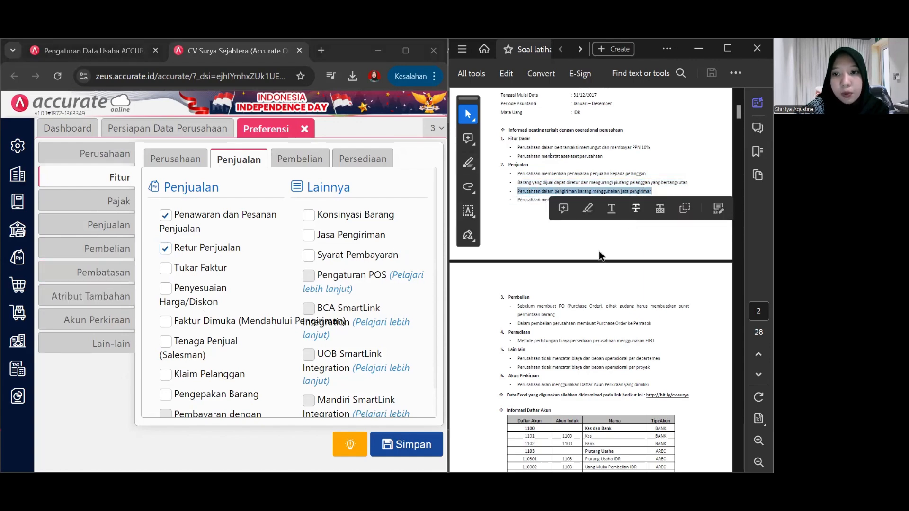
pyautogui.scroll(-1, 310, 232)
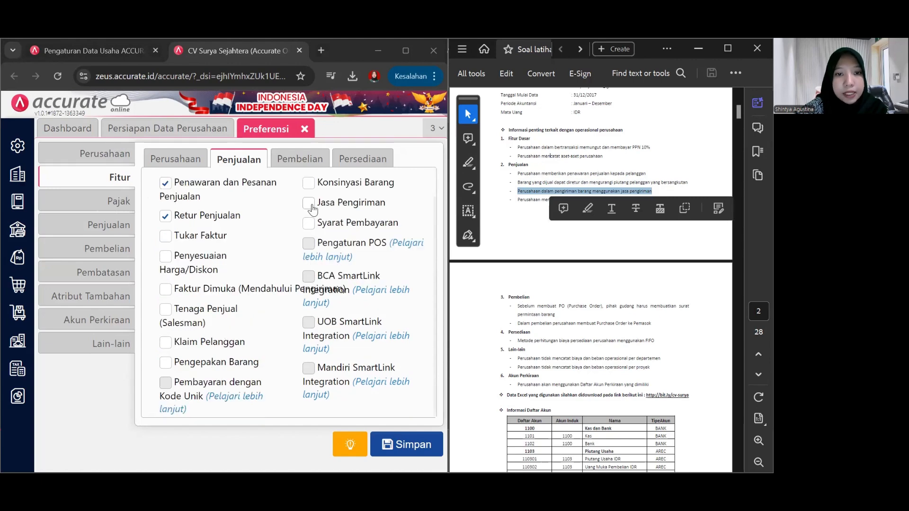
pyautogui.click(309, 202)
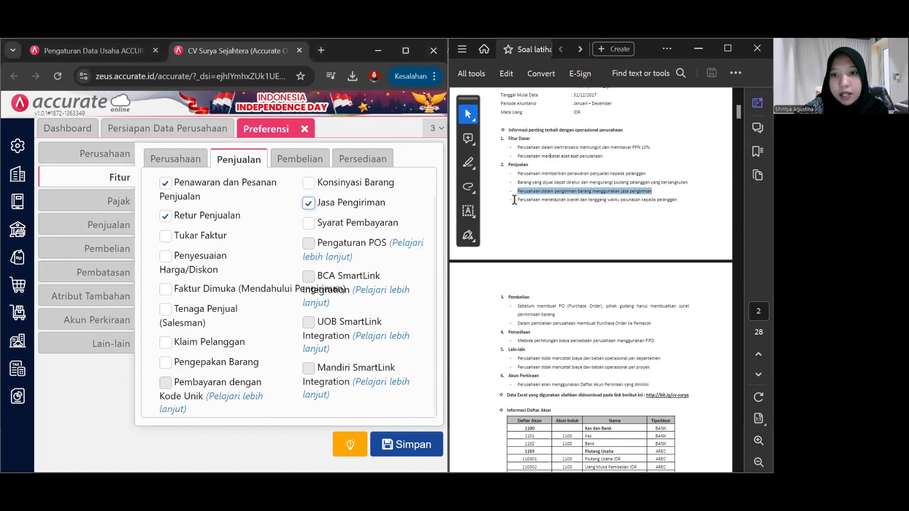
pyautogui.moveTo(518, 199); pyautogui.dragTo(665, 204)
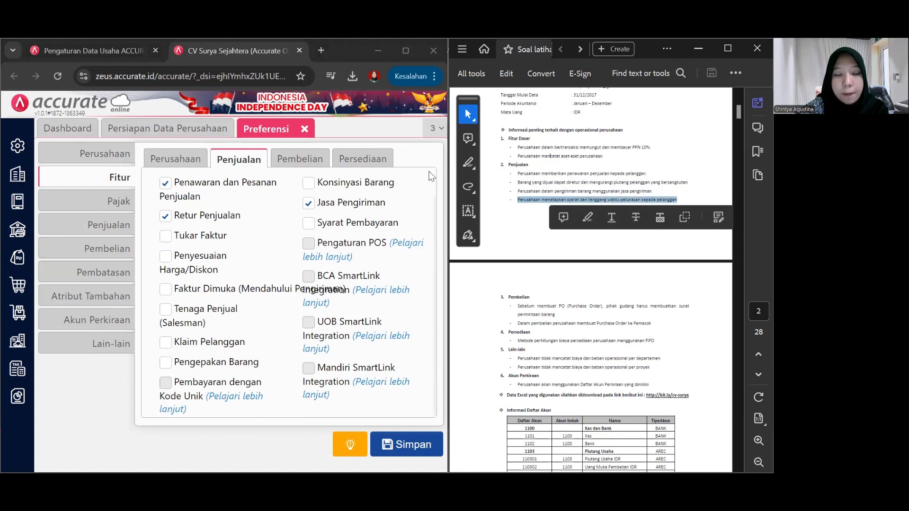
pyautogui.click(309, 222)
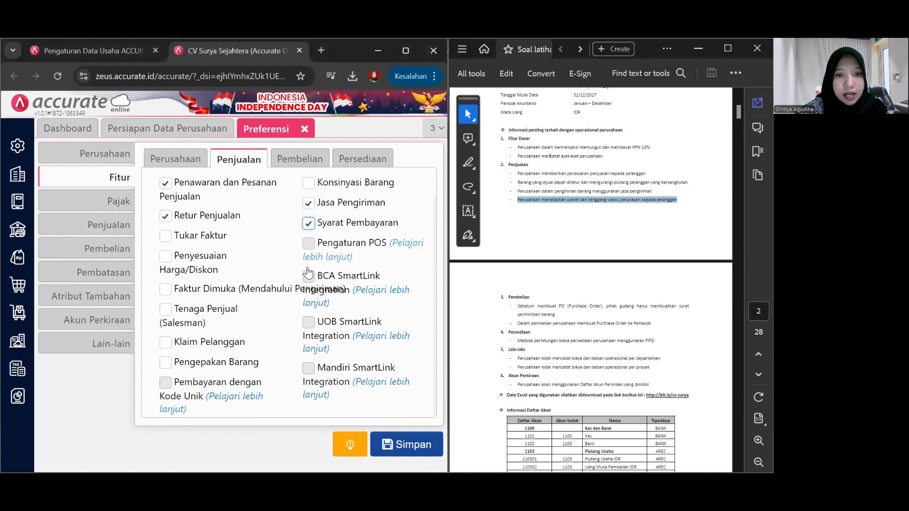
pyautogui.scroll(1, 209, 326)
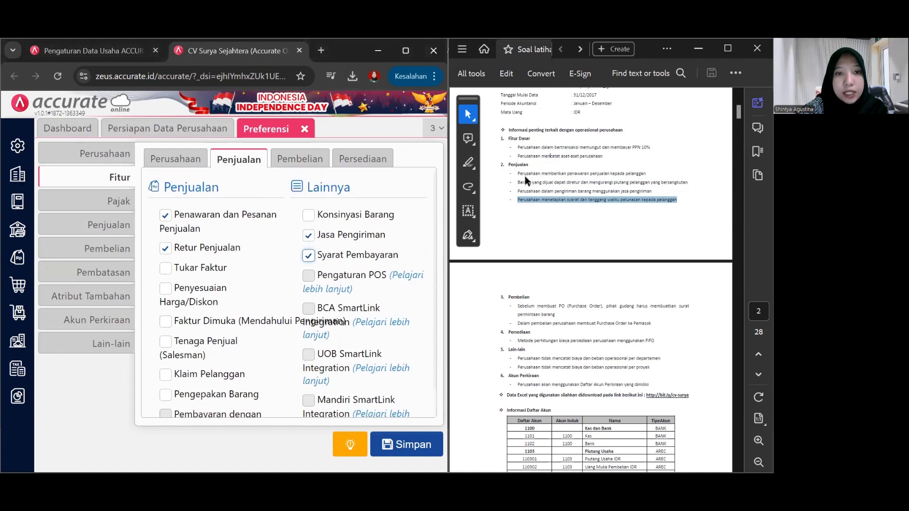
# Step: Turn off the purchasing features Pesanan Pembelian, Daftar Harga Pemasok and Biaya Pembelian oleh Pemasok lain
pyautogui.click(320, 162)
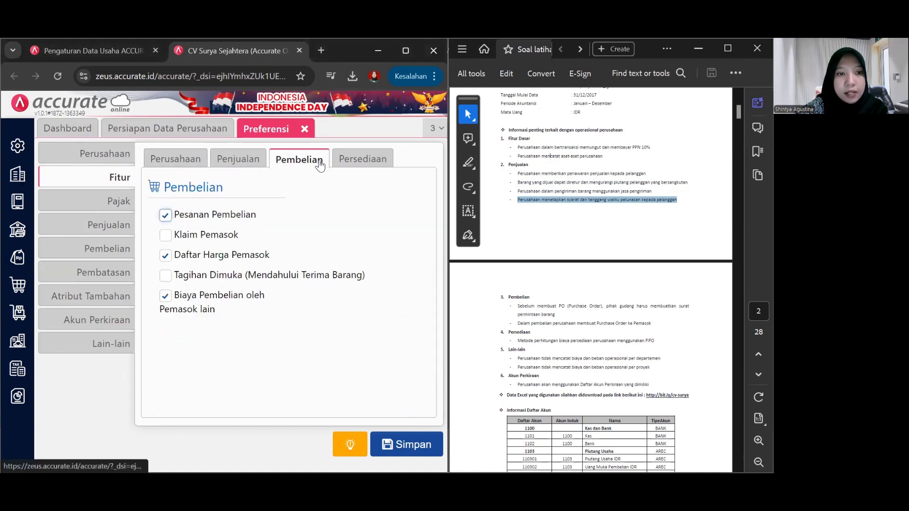
pyautogui.click(166, 215)
pyautogui.click(166, 256)
pyautogui.click(165, 296)
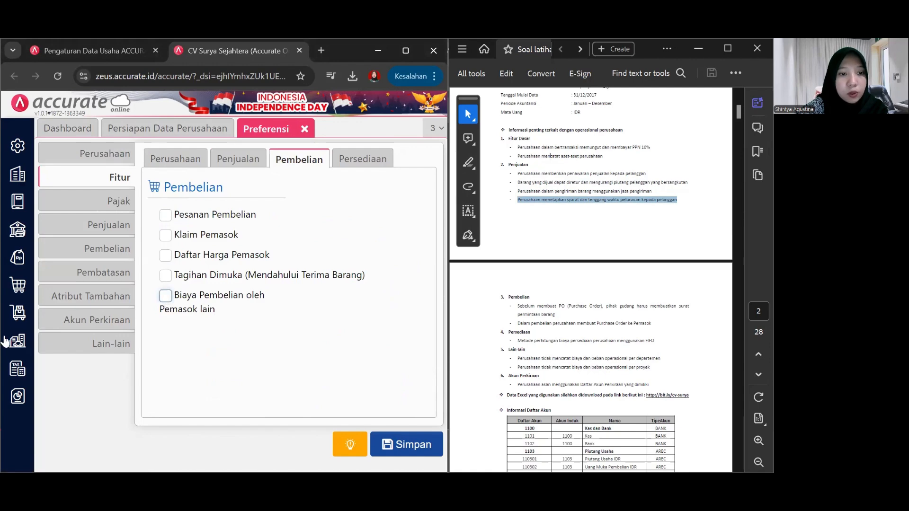
# Step: Enable the purchasing features Pesanan Pembelian and Klaim Pemasok while reading the Pembelian points in the exercise PDF
pyautogui.scroll(-5, 491, 213)
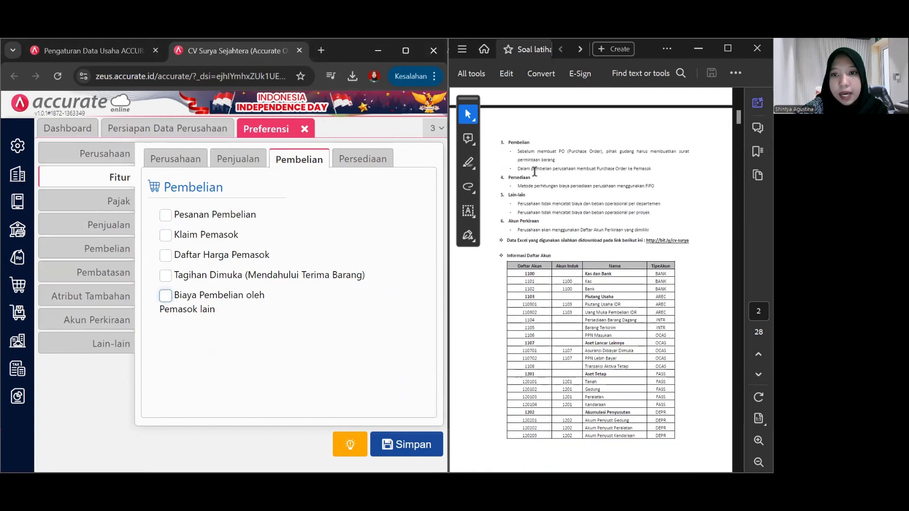
pyautogui.moveTo(518, 151); pyautogui.dragTo(554, 160)
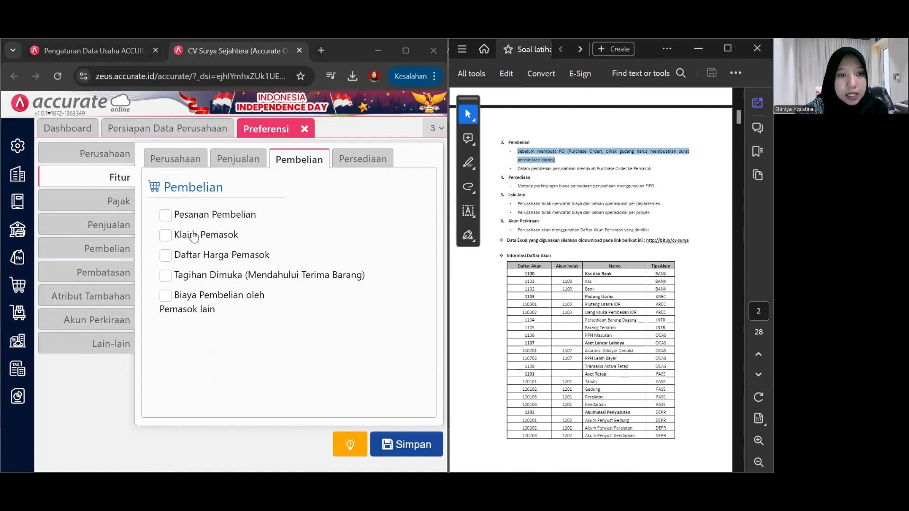
pyautogui.click(166, 216)
pyautogui.click(166, 216)
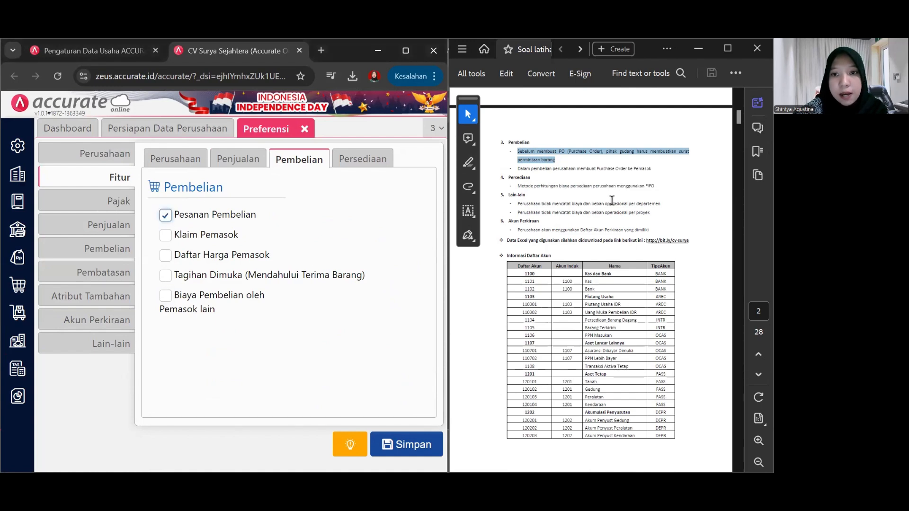
pyautogui.moveTo(518, 169); pyautogui.dragTo(636, 168)
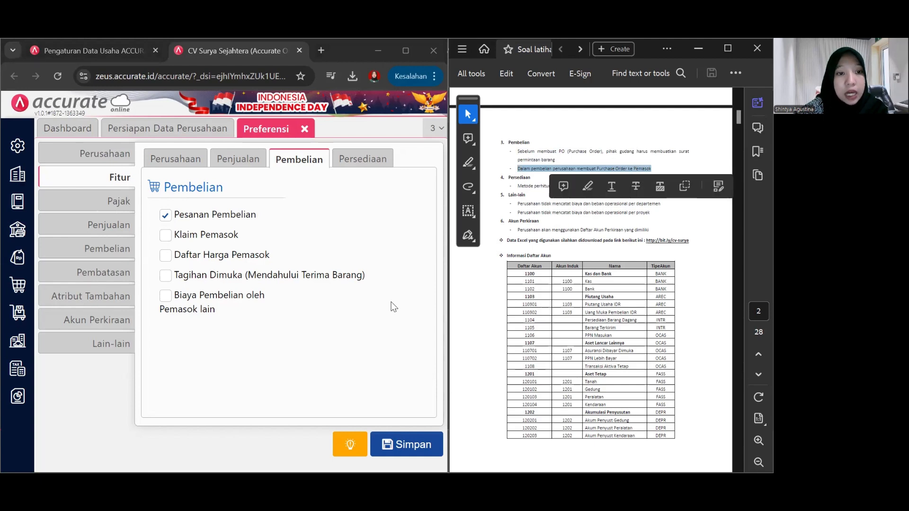
pyautogui.click(165, 235)
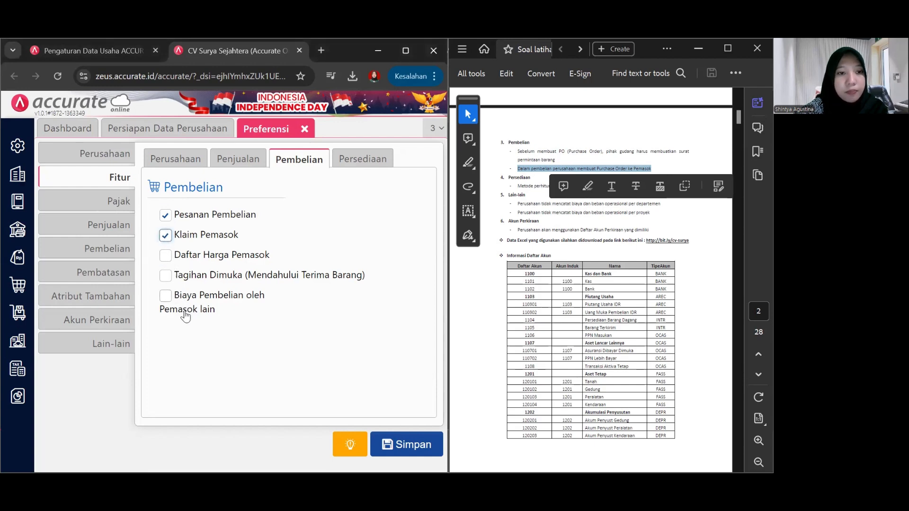
# Step: Review the inventory features and the Pajak company information, and look for matching tax details in the exercise PDF
pyautogui.click(346, 165)
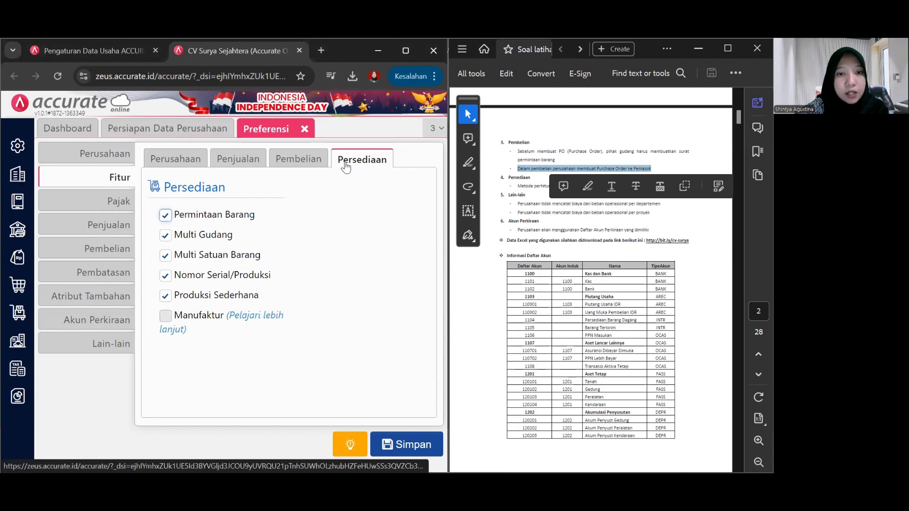
pyautogui.click(110, 204)
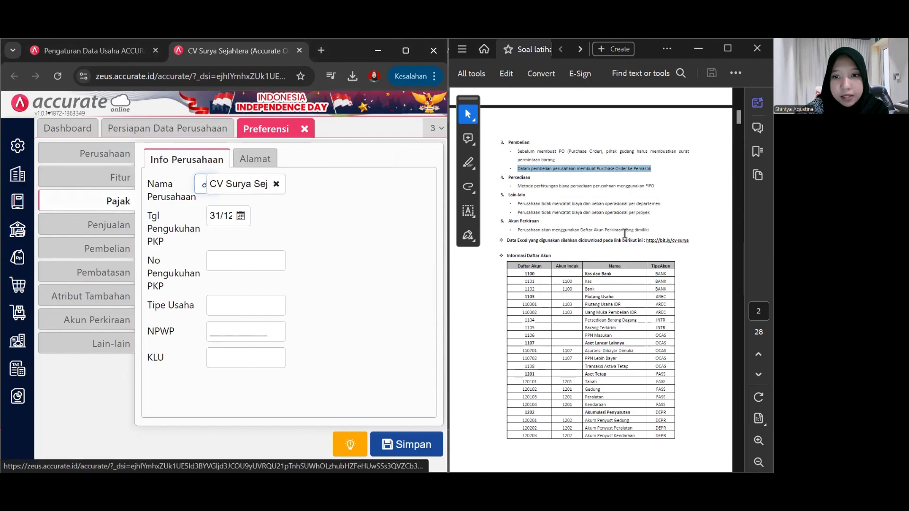
pyautogui.scroll(2, 509, 256)
pyautogui.scroll(6, 509, 256)
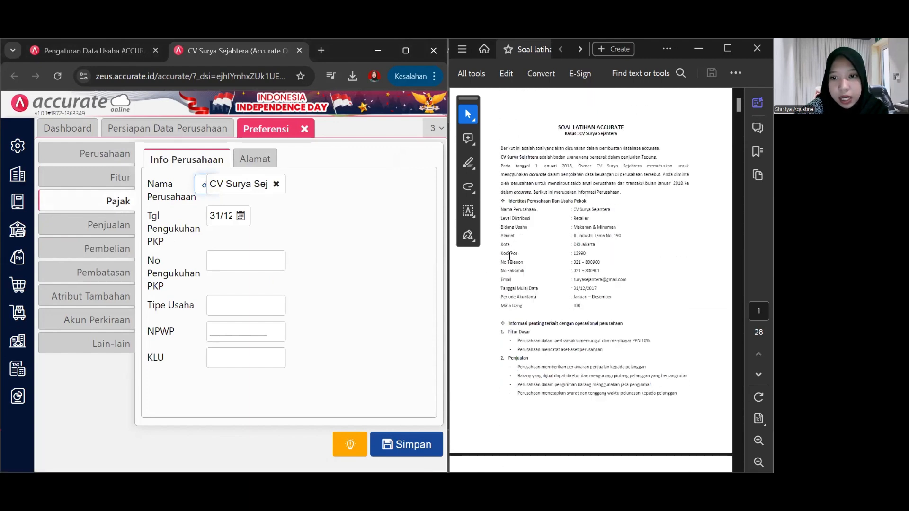
pyautogui.scroll(-10, 597, 354)
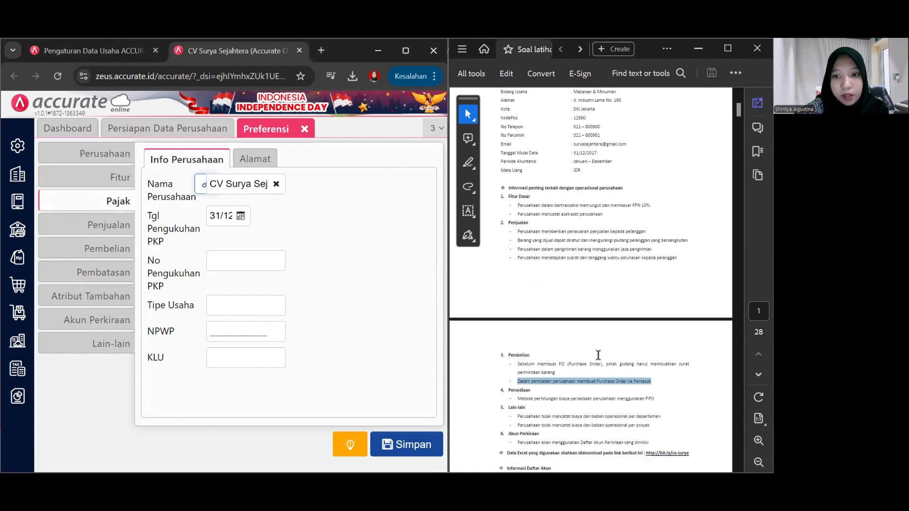
# Step: Save the company preferences and find the Informasi Daftar Akun table in the exercise PDF
pyautogui.scroll(2, 550, 340)
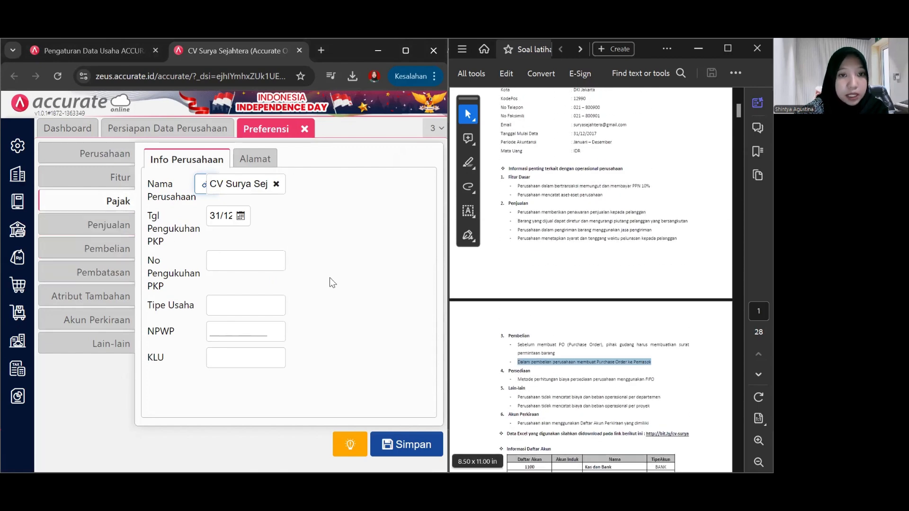
pyautogui.click(408, 441)
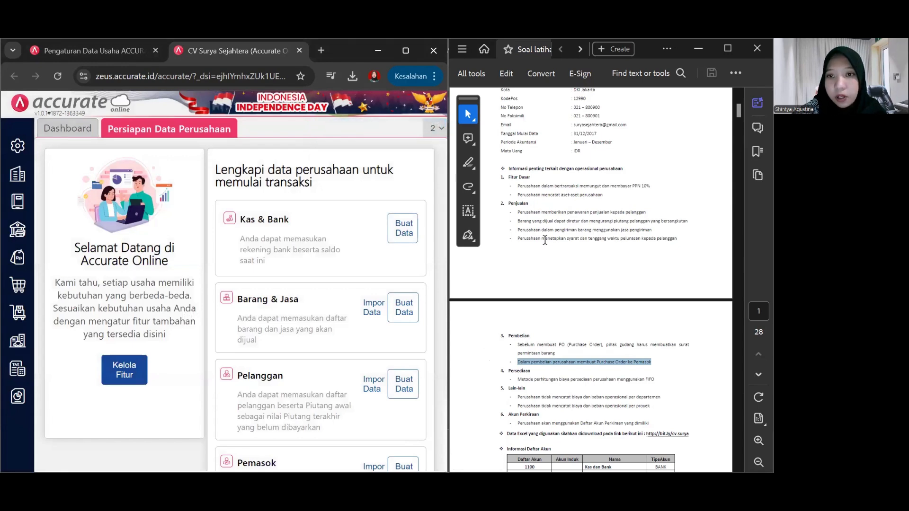
pyautogui.scroll(-5, 553, 261)
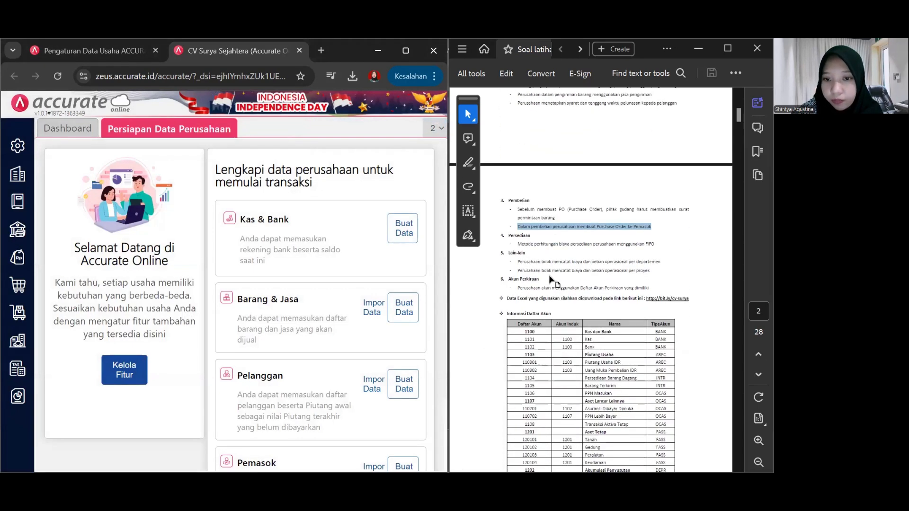
pyautogui.scroll(-5, 587, 267)
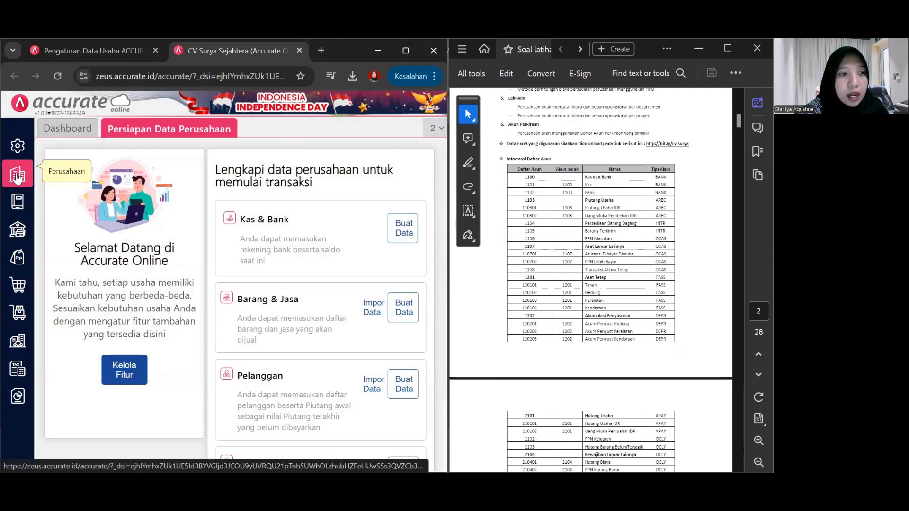
# Step: Open the data import for Akun Perkiraan from the general ledger's account list
pyautogui.click(13, 207)
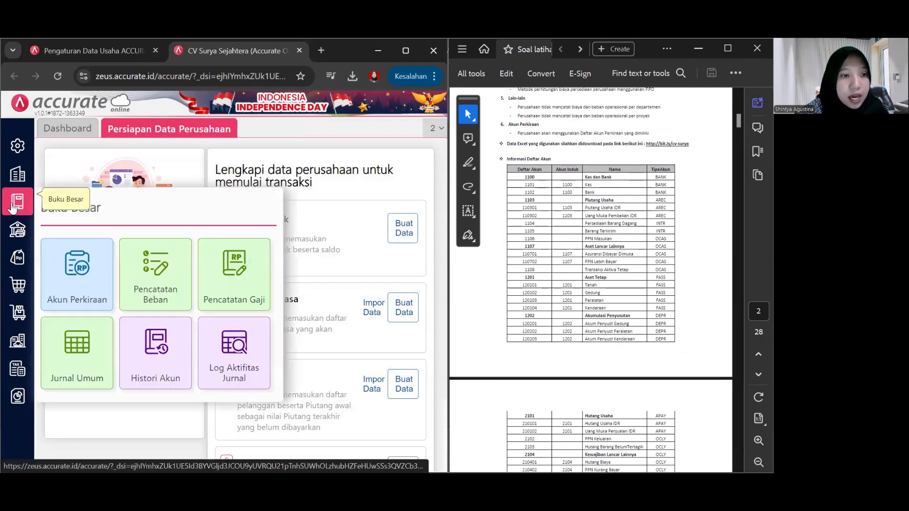
pyautogui.click(79, 264)
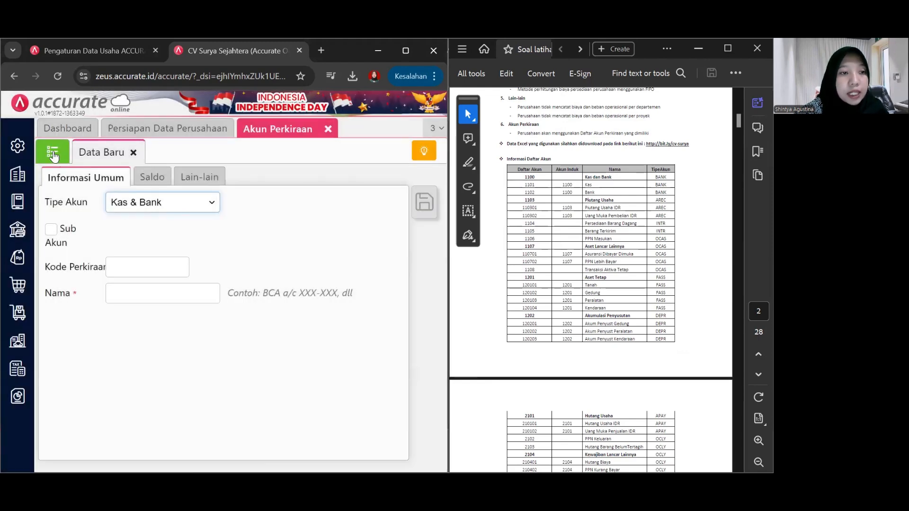
pyautogui.click(52, 154)
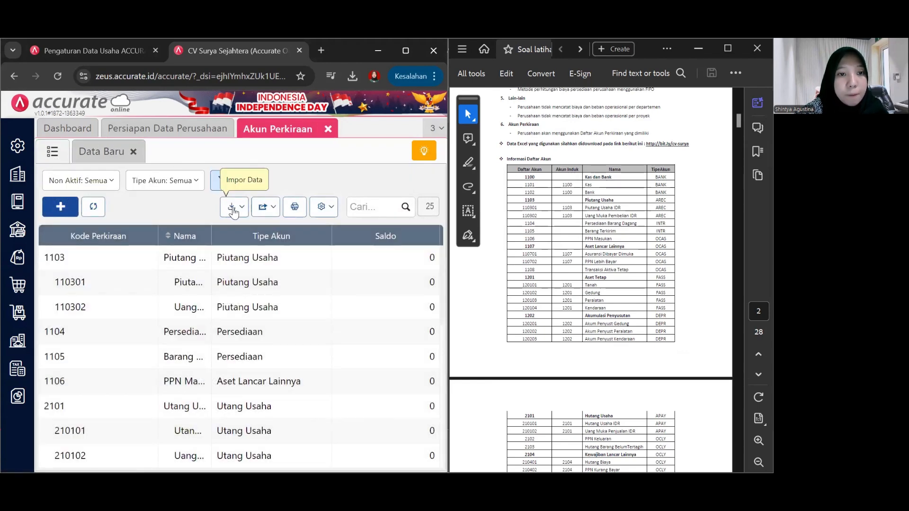
pyautogui.click(239, 209)
pyautogui.click(201, 230)
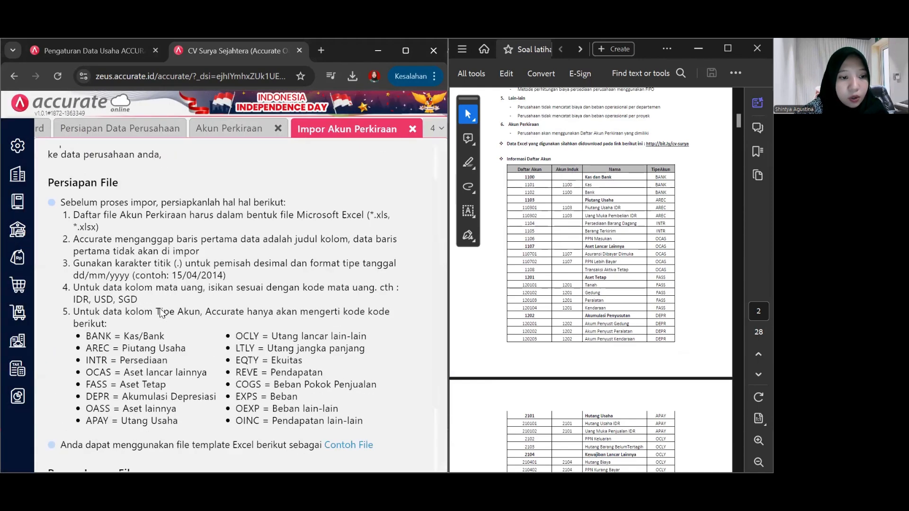
# Step: Upload the file 1. Daftar Akun.xls from the Komputer Akuntansi folder and accept its column mapping
pyautogui.click(172, 456)
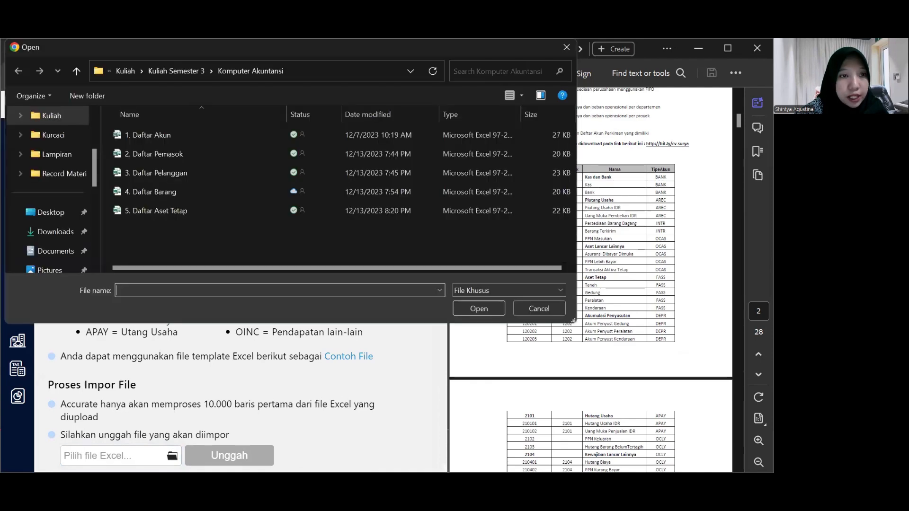
pyautogui.doubleClick(166, 135)
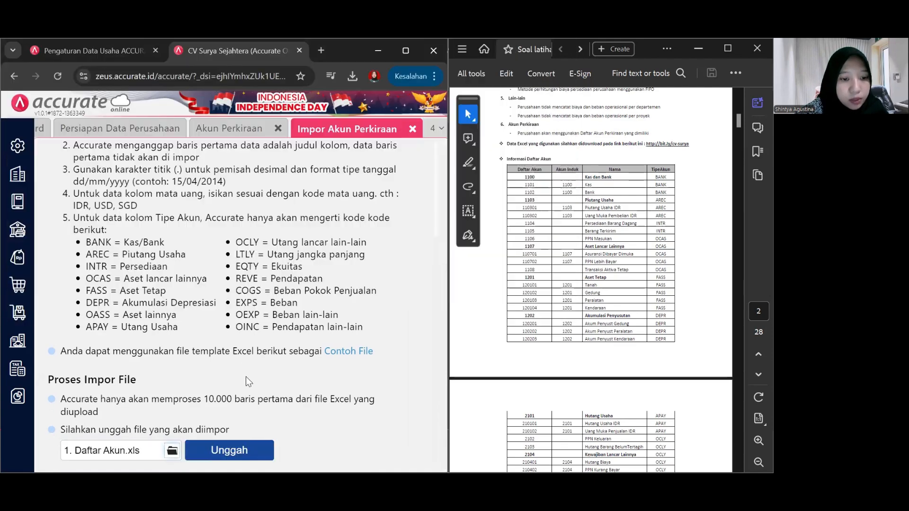
pyautogui.click(238, 449)
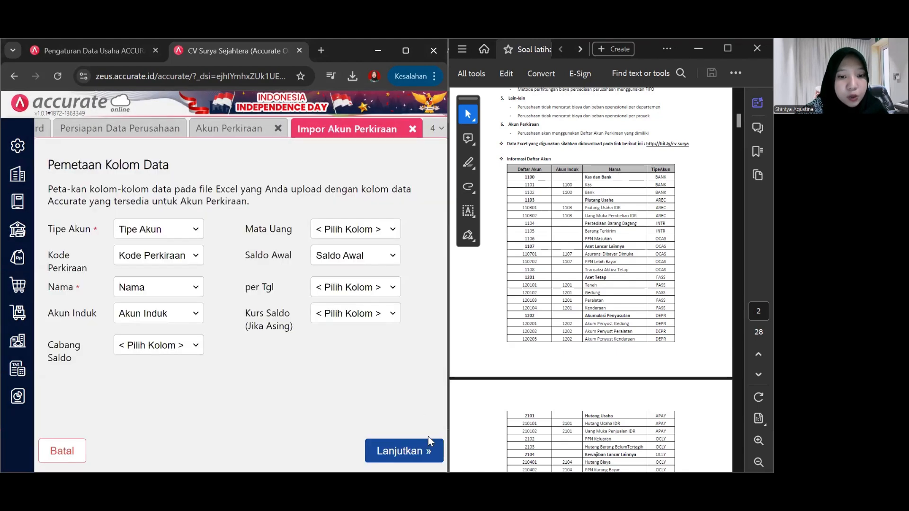
pyautogui.click(429, 447)
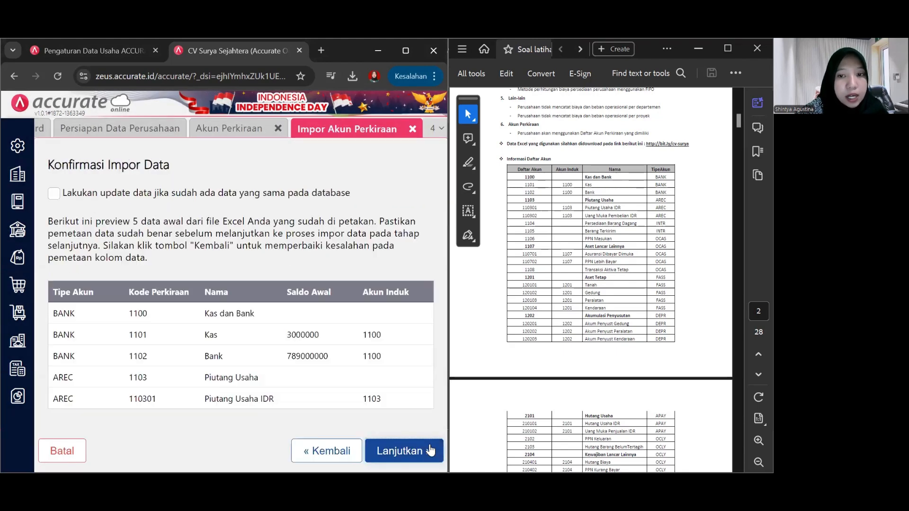
# Step: Enable updating of data already in the database, following the PDF note, run the account import and close the account list
pyautogui.scroll(-10, 531, 326)
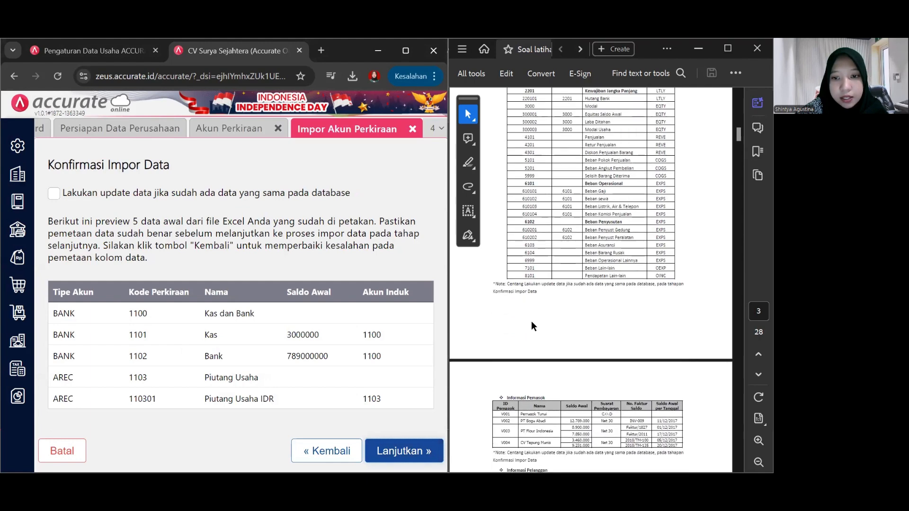
pyautogui.scroll(-2, 531, 326)
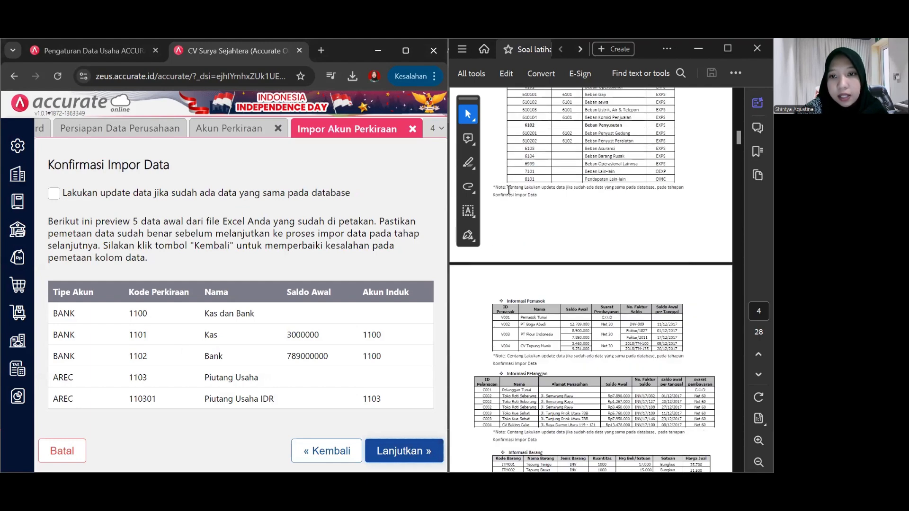
pyautogui.moveTo(509, 190)
pyautogui.mouseDown()
pyautogui.moveTo(550, 190)
pyautogui.moveTo(516, 187)
pyautogui.mouseUp()
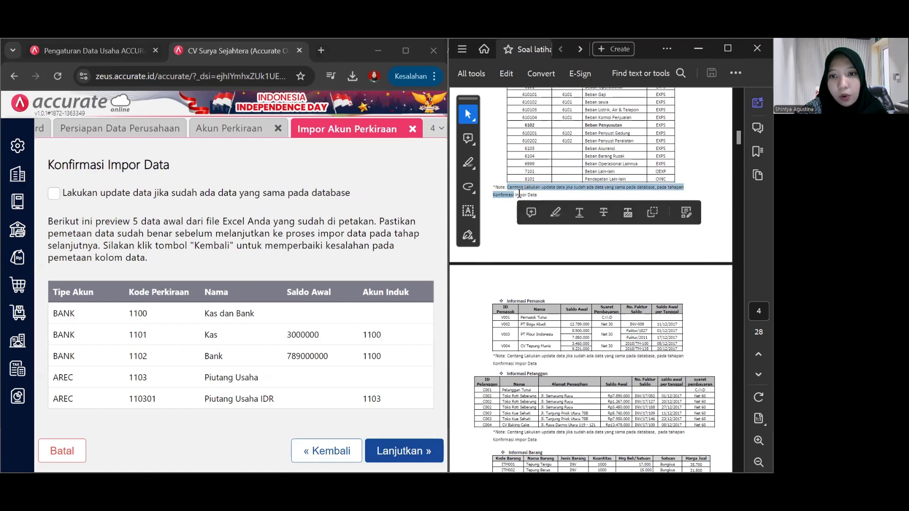
pyautogui.click(54, 194)
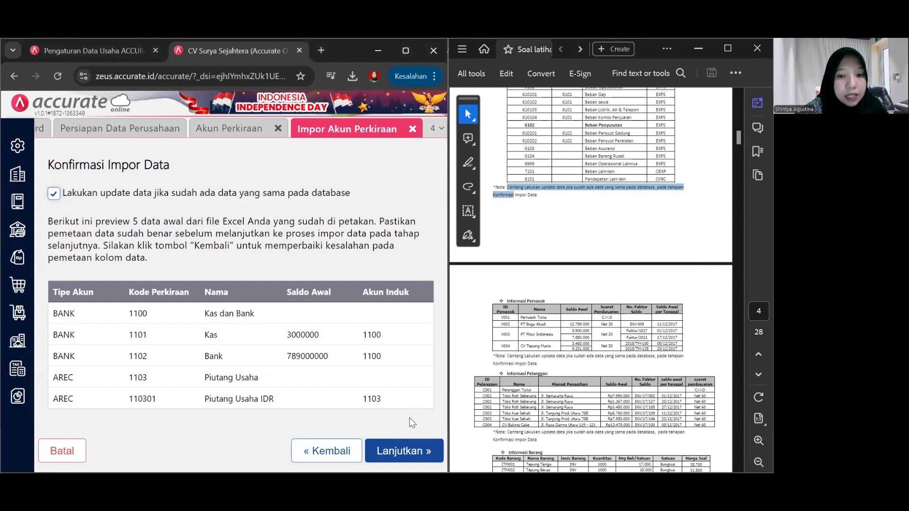
pyautogui.click(417, 452)
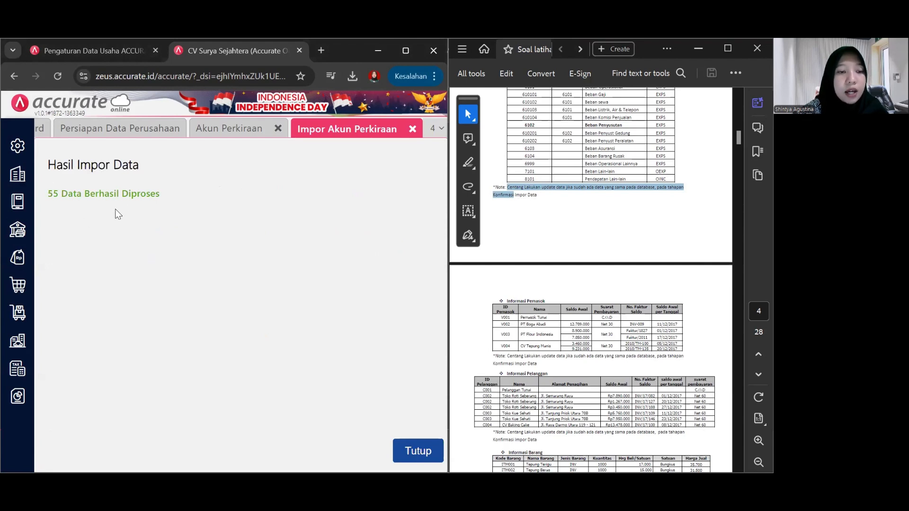
pyautogui.click(417, 450)
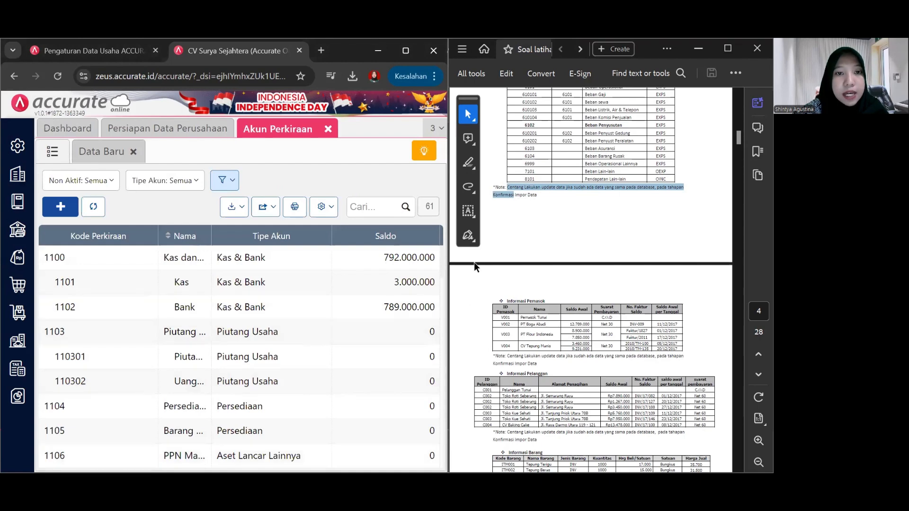
pyautogui.click(328, 128)
# Step: Find the Informasi Pemasok table in the exercise PDF and open the Pemasok import from the company data preparation page
pyautogui.scroll(-4, 490, 289)
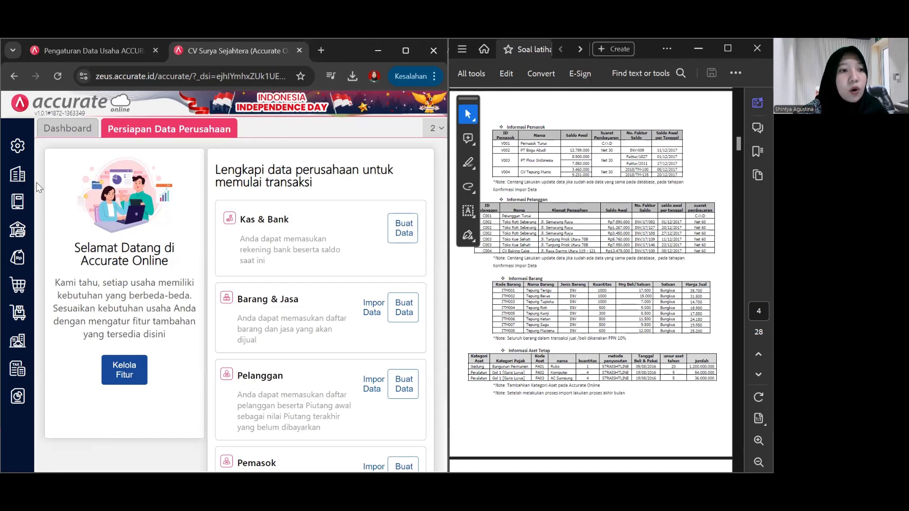
pyautogui.scroll(-2, 256, 322)
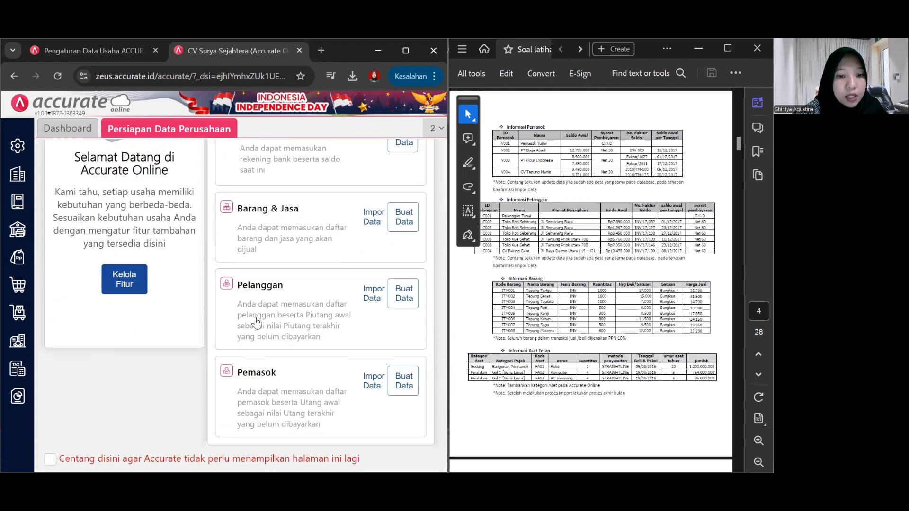
pyautogui.scroll(2, 271, 307)
pyautogui.scroll(-2, 297, 260)
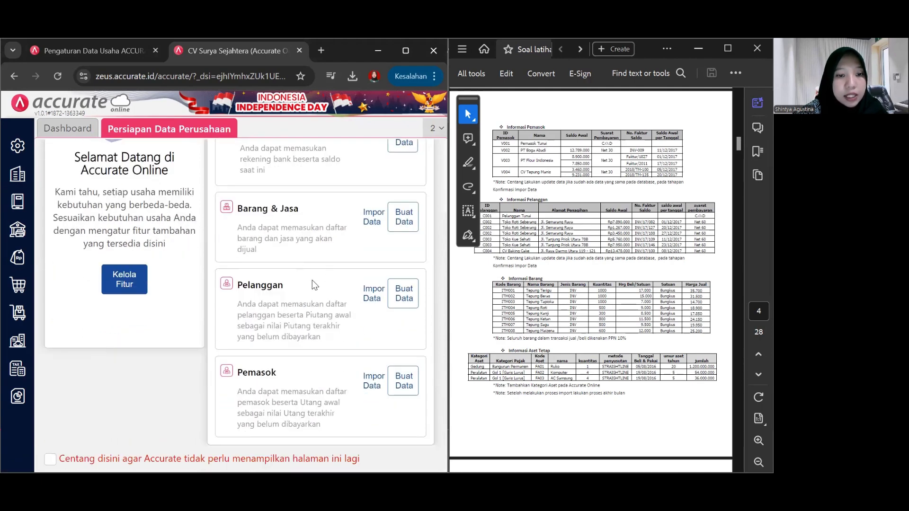
pyautogui.click(367, 384)
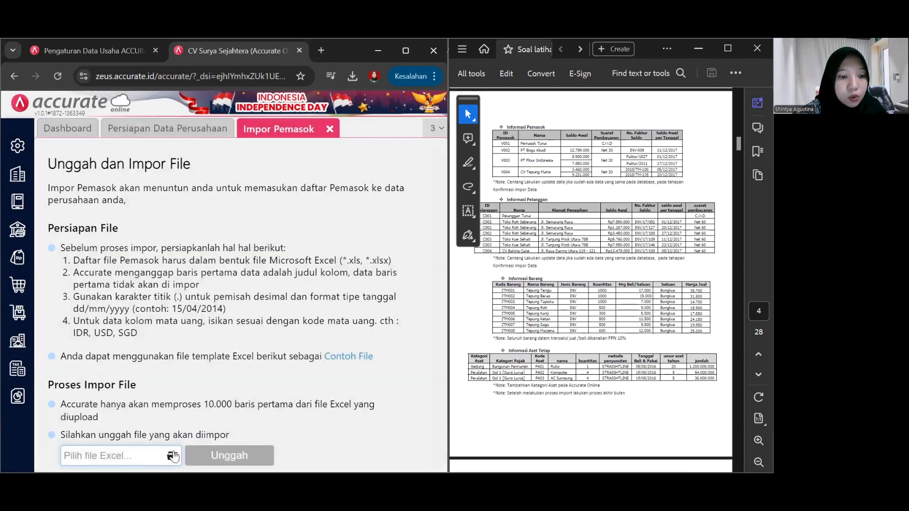
# Step: Upload the file 2. Daftar Pemasok.xls for the supplier import and accept its column mapping
pyautogui.click(172, 456)
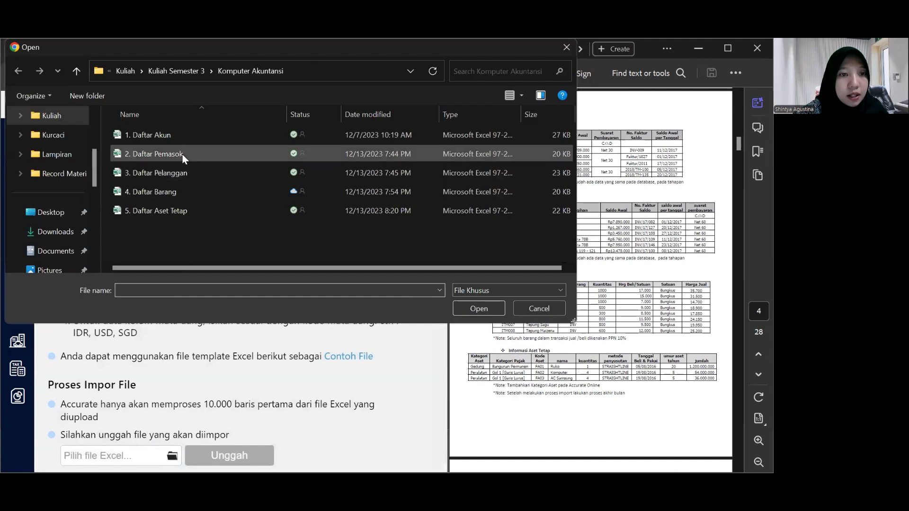
pyautogui.click(183, 155)
pyautogui.click(182, 154)
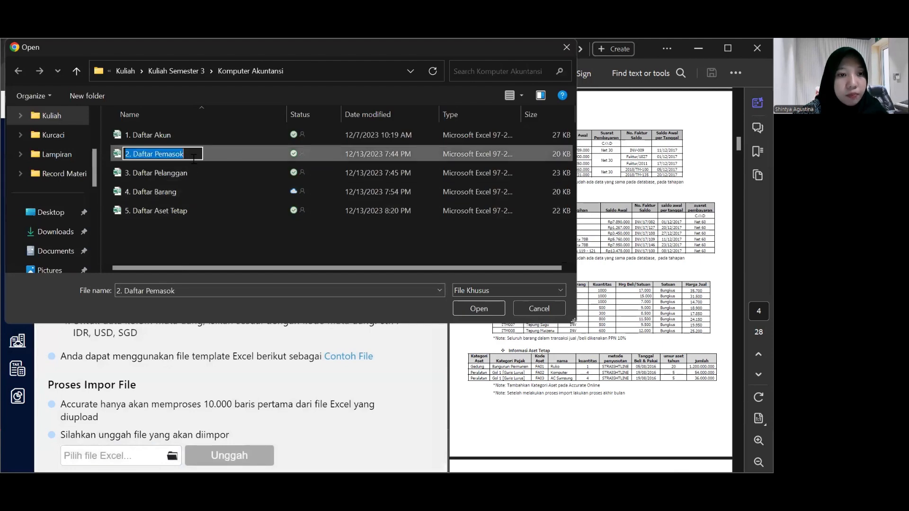
pyautogui.click(224, 153)
pyautogui.doubleClick(224, 154)
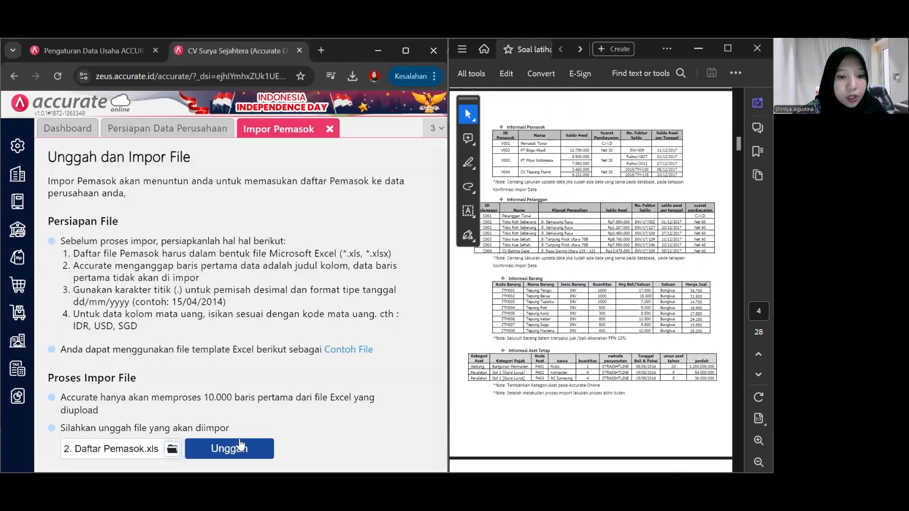
pyautogui.click(240, 446)
pyautogui.scroll(-10, 224, 387)
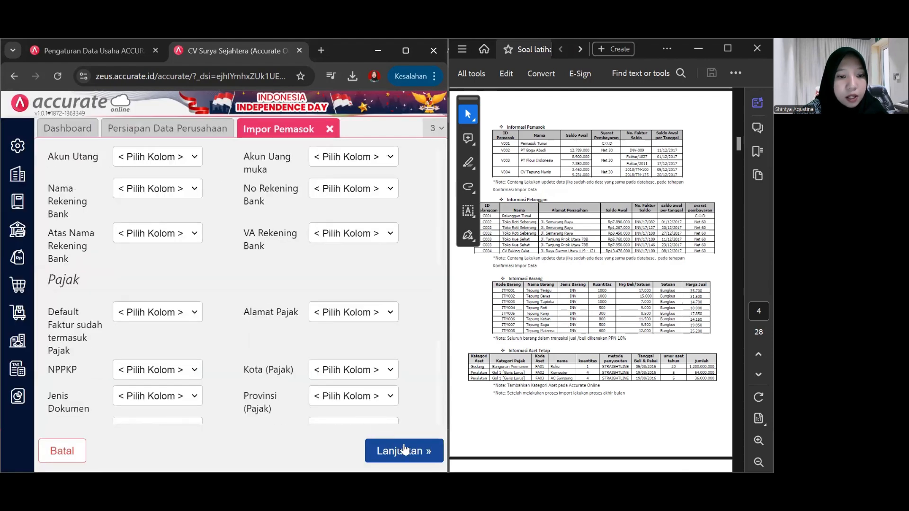
pyautogui.click(404, 448)
# Step: Enable updating existing suppliers with opening balances saved as additional balances, and run the supplier import
pyautogui.click(54, 194)
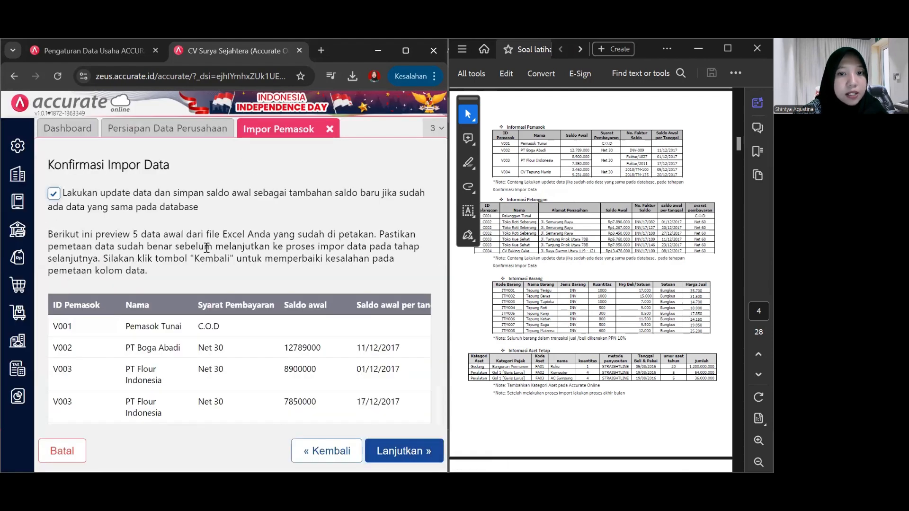
pyautogui.scroll(-2, 207, 248)
pyautogui.click(410, 452)
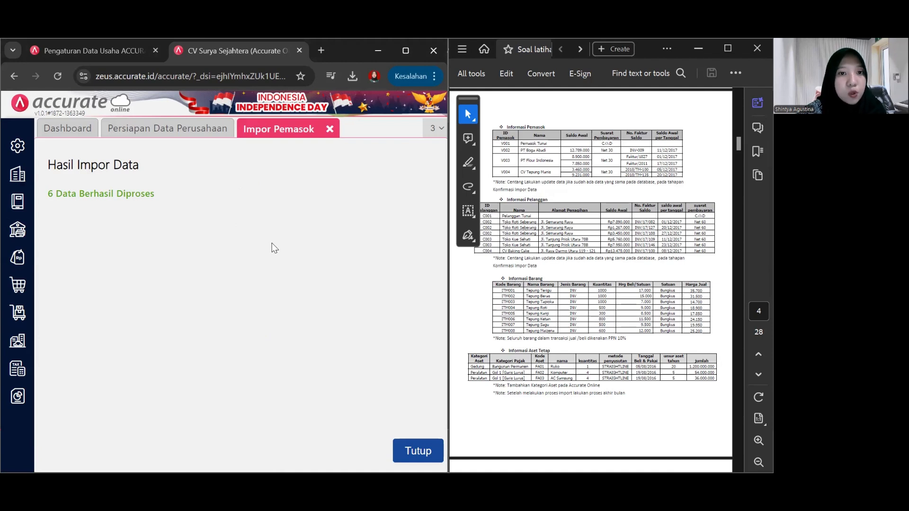
pyautogui.click(418, 451)
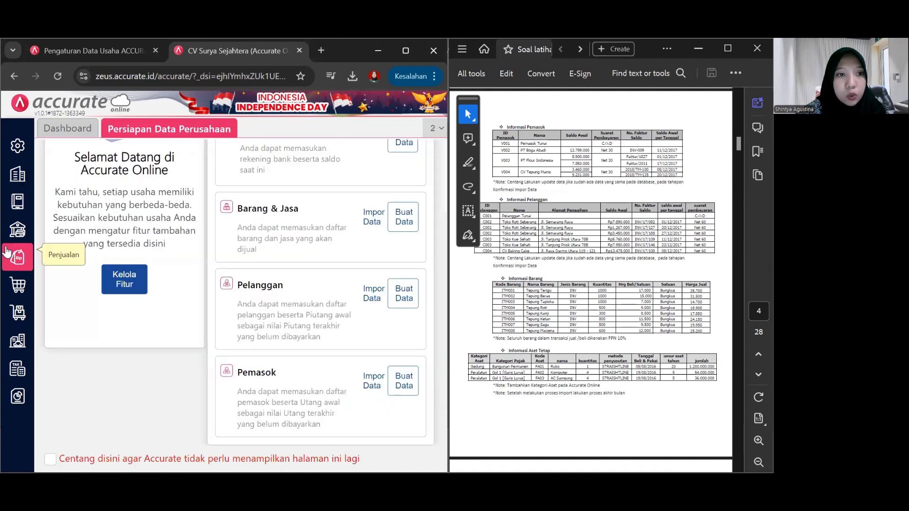
# Step: Check the Informasi Pelanggan table in the exercise PDF and open the Pelanggan import from the company data preparation page
pyautogui.scroll(-3, 535, 280)
pyautogui.scroll(-1, 531, 277)
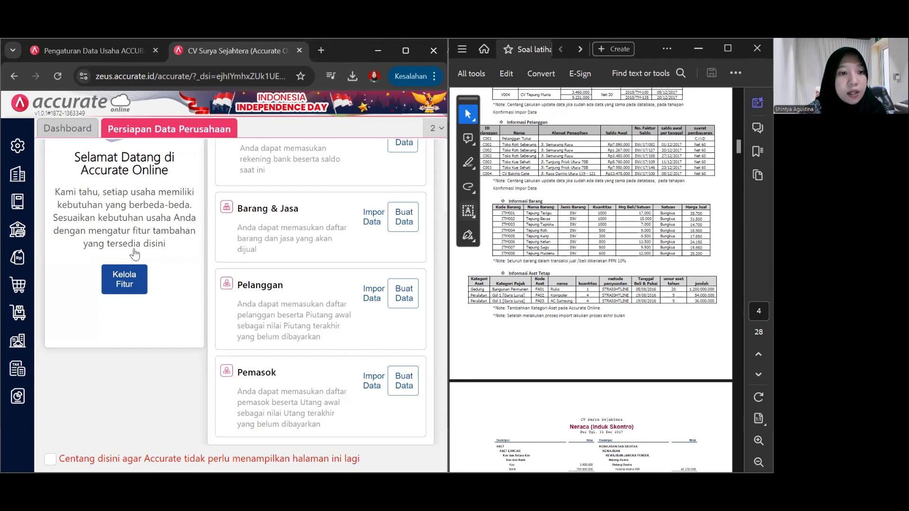
pyautogui.scroll(2, 337, 355)
pyautogui.scroll(-2, 349, 321)
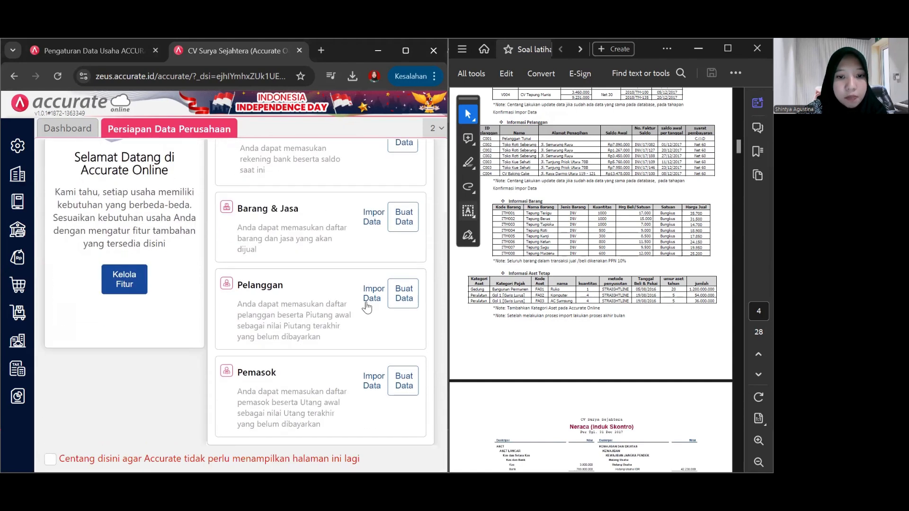
pyautogui.click(372, 297)
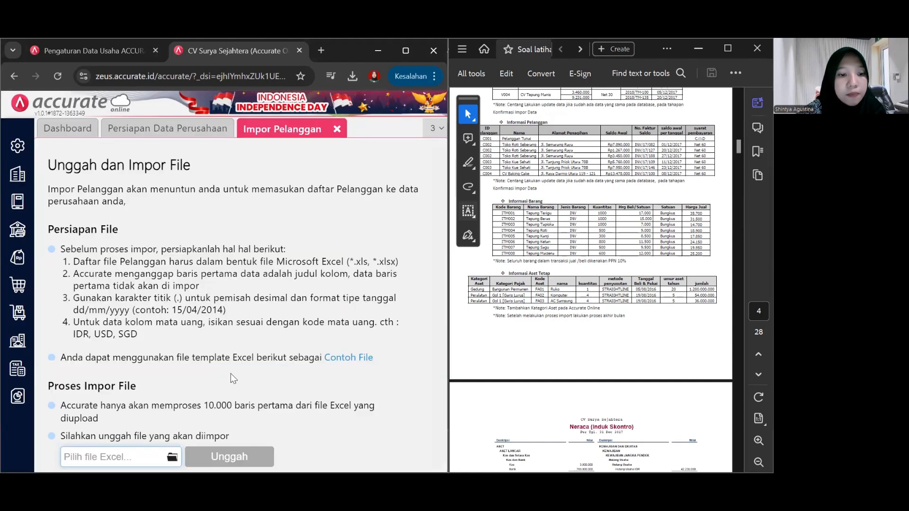
# Step: Upload the file 3. Daftar Pelanggan.xls for the customer import
pyautogui.click(172, 455)
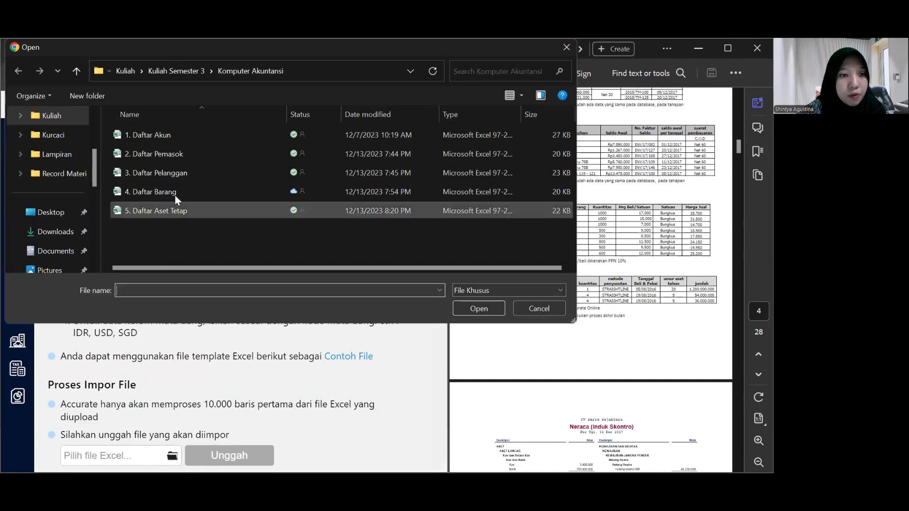
pyautogui.click(173, 178)
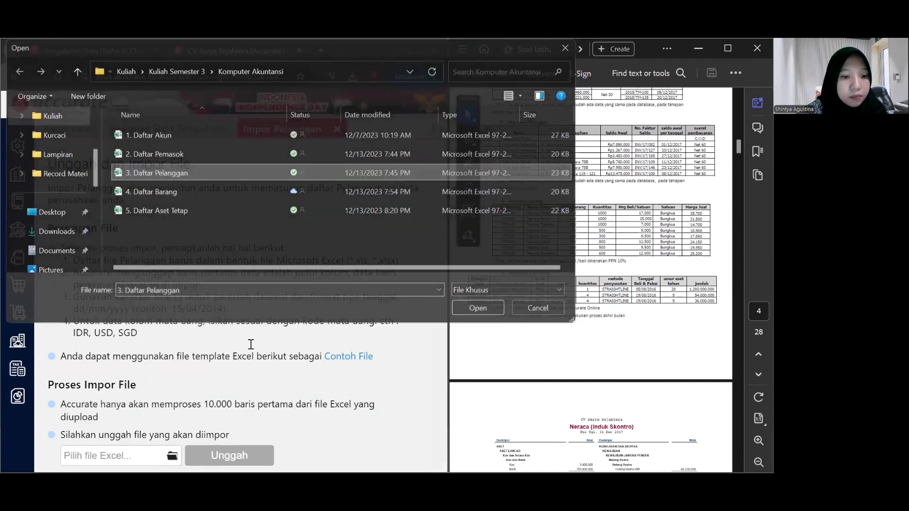
pyautogui.press('Return')
pyautogui.click(249, 450)
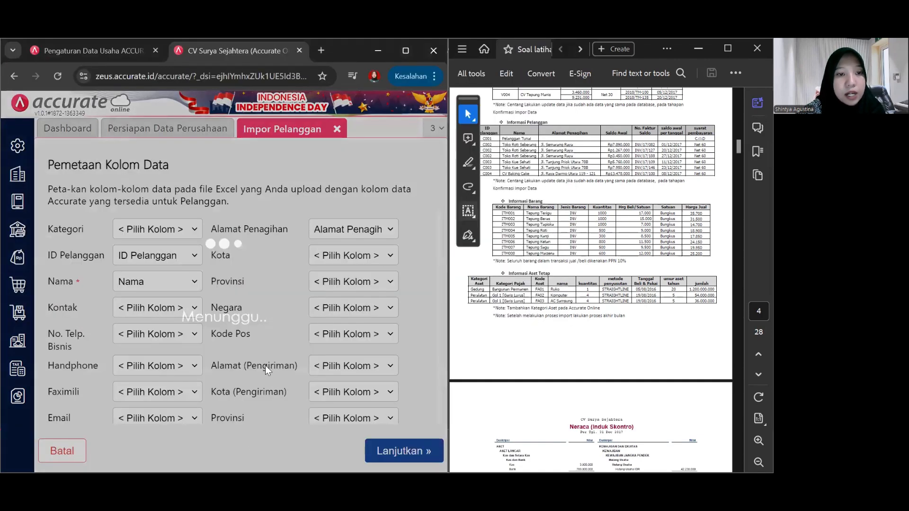
# Step: Accept the customer column mapping, enable updating existing data with opening balances saved as additional balances, and run the customer import
pyautogui.scroll(-15, 262, 319)
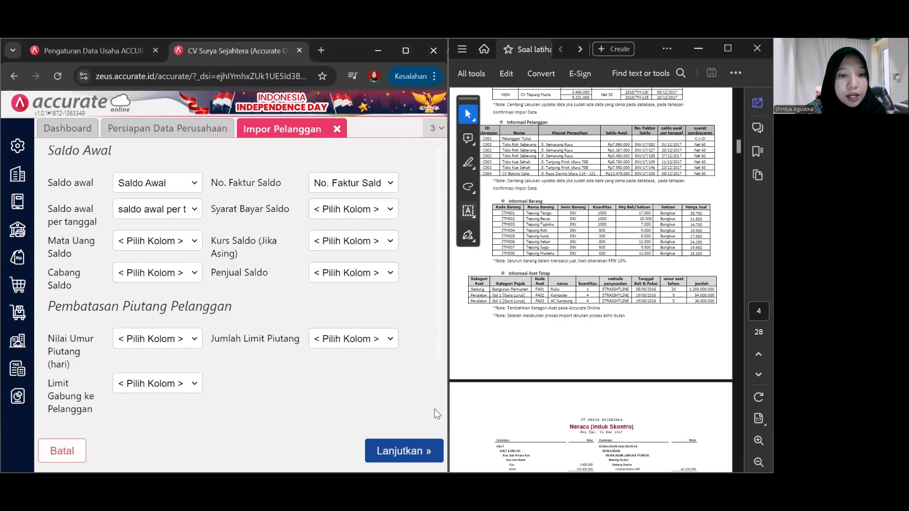
pyautogui.click(431, 448)
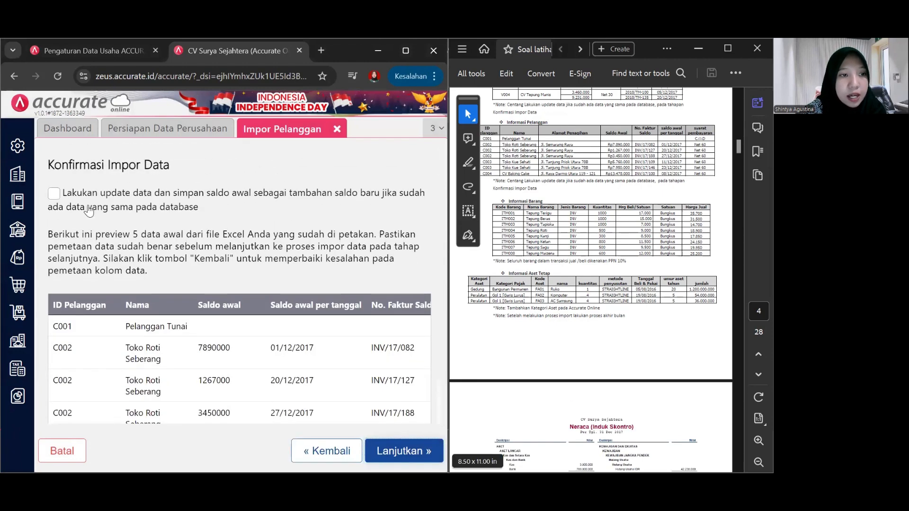
pyautogui.click(54, 193)
pyautogui.scroll(-1, 369, 330)
pyautogui.click(417, 449)
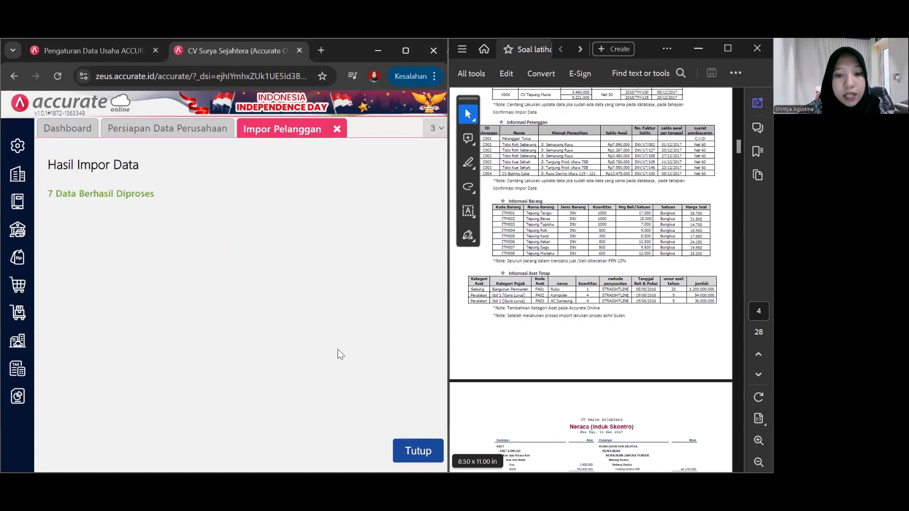
pyautogui.click(431, 446)
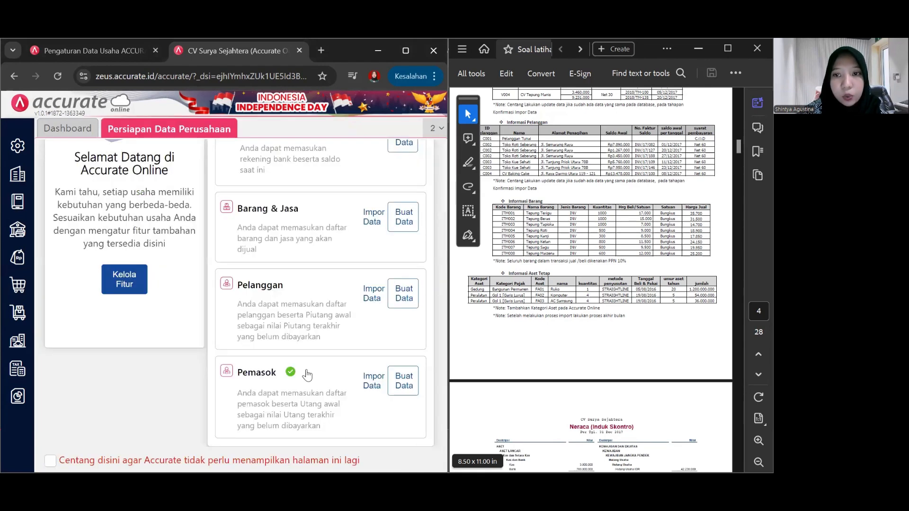
# Step: Open the Barang & Jasa import from the company data preparation page and upload the file 4. Daftar Barang
pyautogui.click(372, 214)
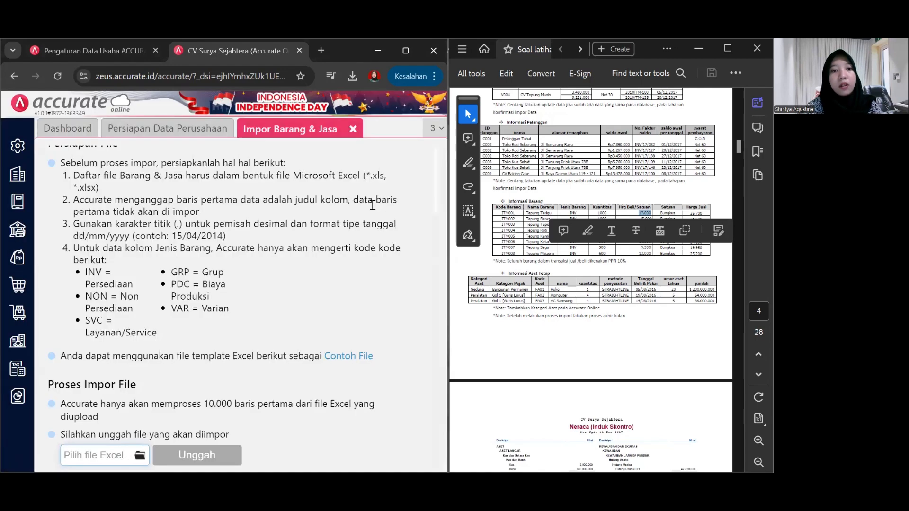
pyautogui.click(353, 128)
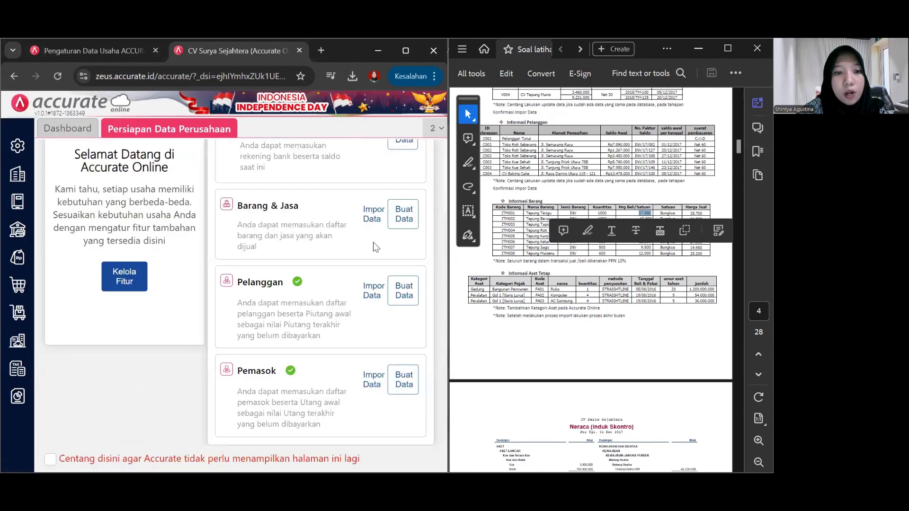
pyautogui.scroll(1, 371, 235)
pyautogui.click(374, 277)
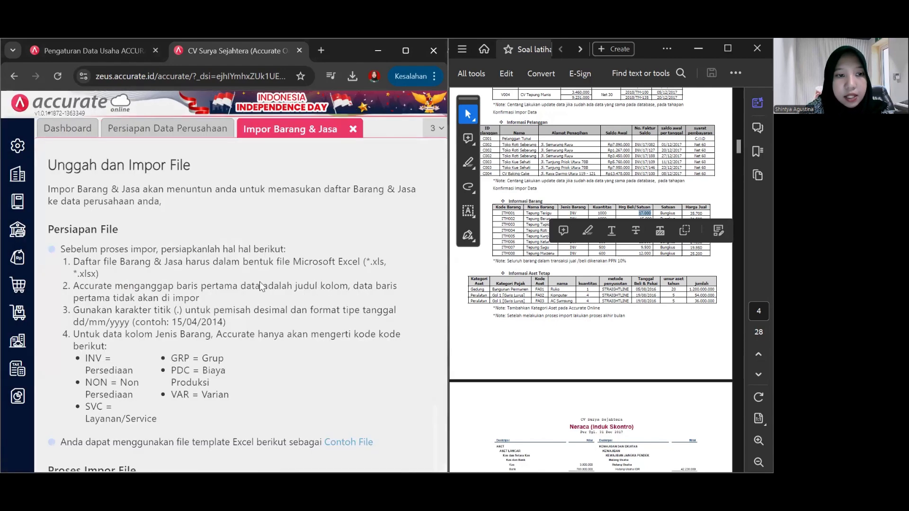
pyautogui.scroll(-2, 127, 443)
pyautogui.click(127, 455)
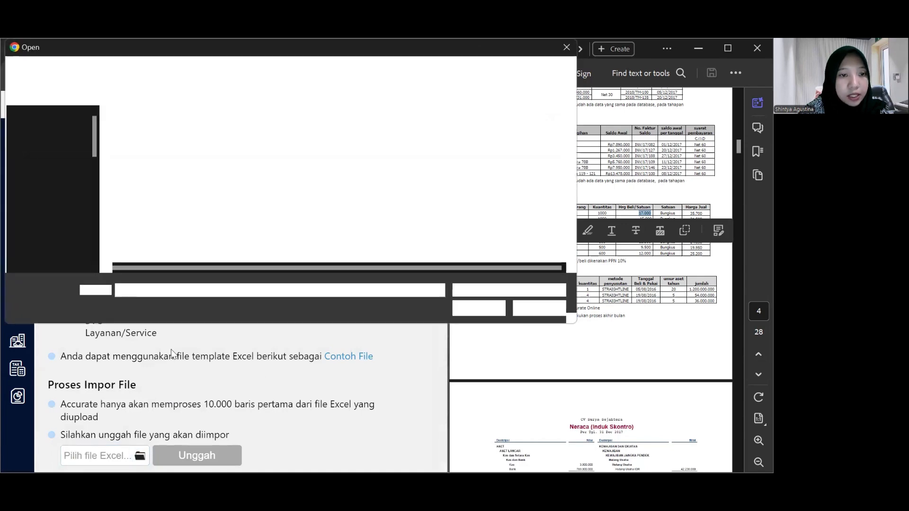
pyautogui.doubleClick(198, 191)
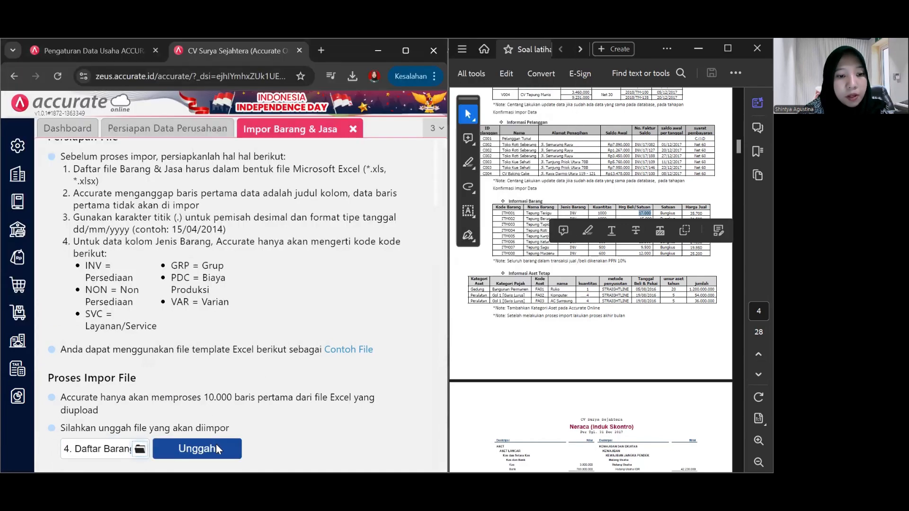
pyautogui.click(216, 447)
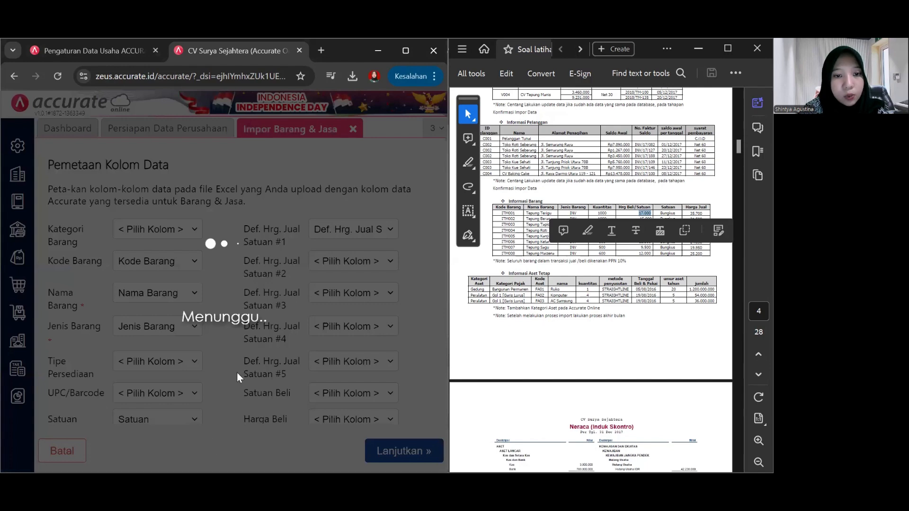
# Step: Review the column mapping of the item file, run the Barang & Jasa import without updating existing data, and close the result
pyautogui.scroll(-5, 237, 373)
pyautogui.scroll(-3, 250, 373)
pyautogui.scroll(2, 371, 183)
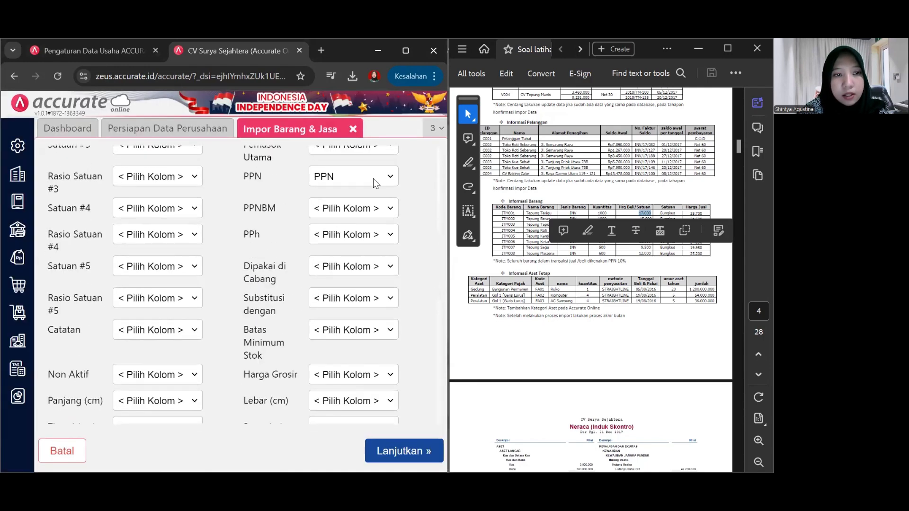
pyautogui.click(363, 240)
pyautogui.click(327, 349)
pyautogui.scroll(-10, 246, 360)
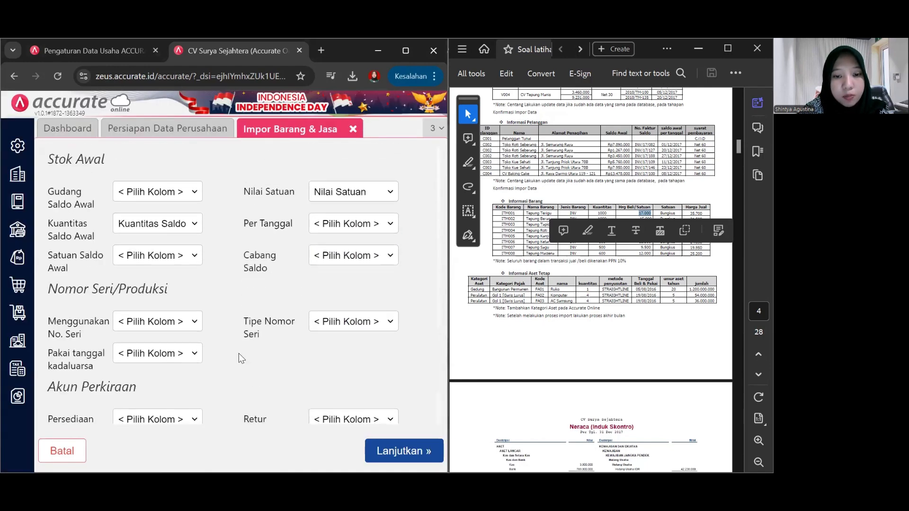
pyautogui.click(408, 451)
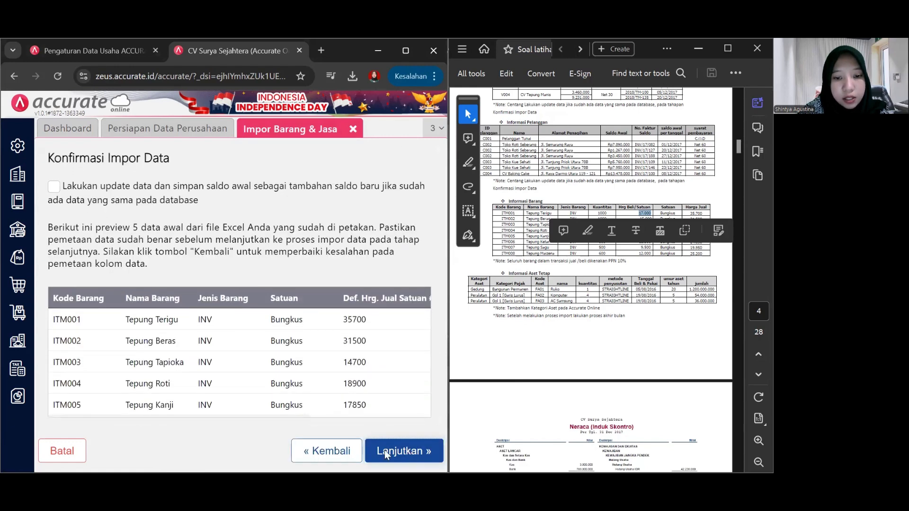
pyautogui.click(394, 451)
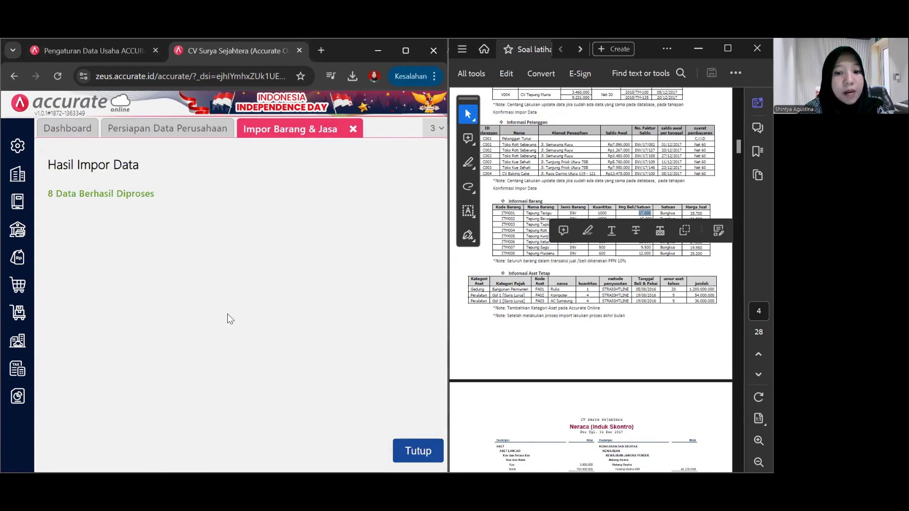
pyautogui.click(354, 129)
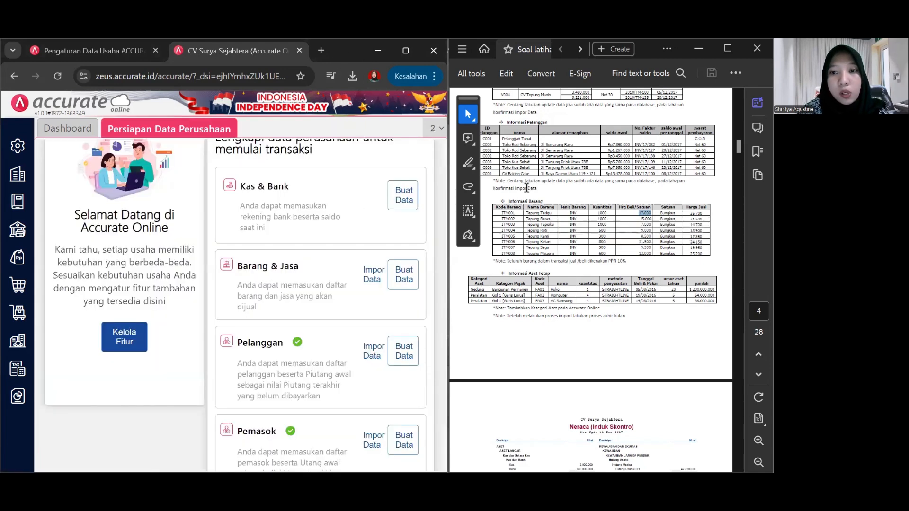
# Step: Check the Informasi Aset Tetap table in the exercise PDF and open a new Kategori Aset record
pyautogui.scroll(-1, 314, 273)
pyautogui.scroll(-2, 314, 273)
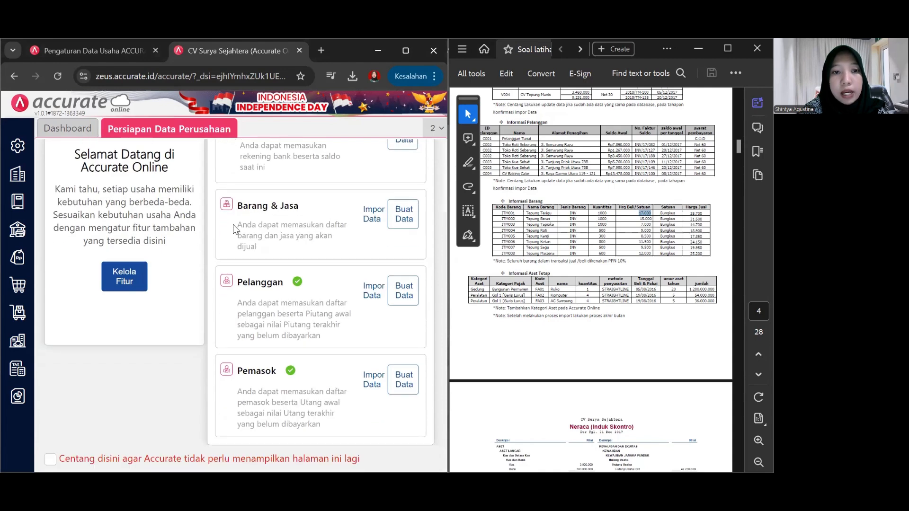
pyautogui.scroll(-3, 560, 223)
pyautogui.scroll(-2, 560, 222)
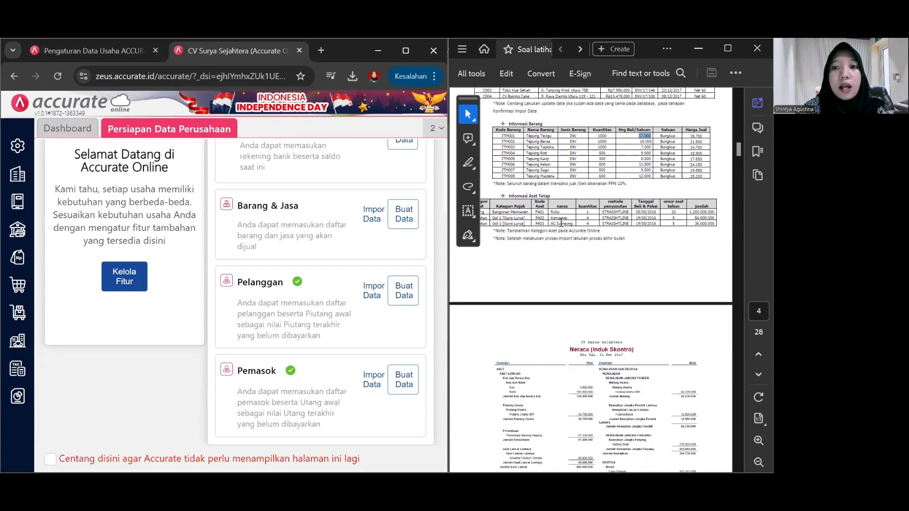
pyautogui.scroll(-1, 564, 222)
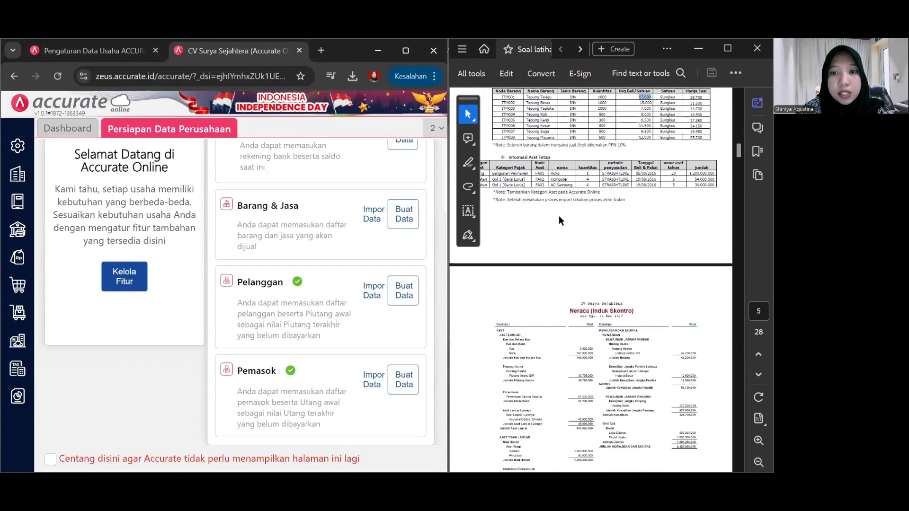
pyautogui.click(17, 343)
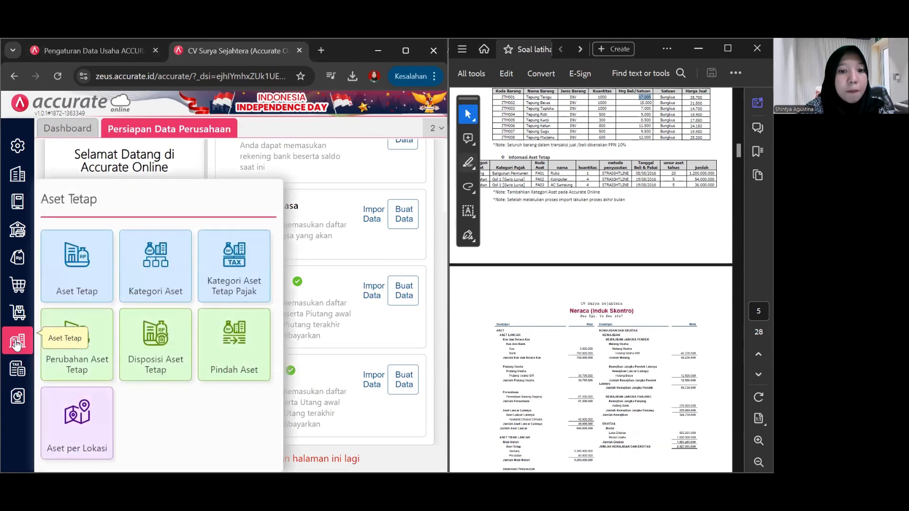
pyautogui.click(172, 250)
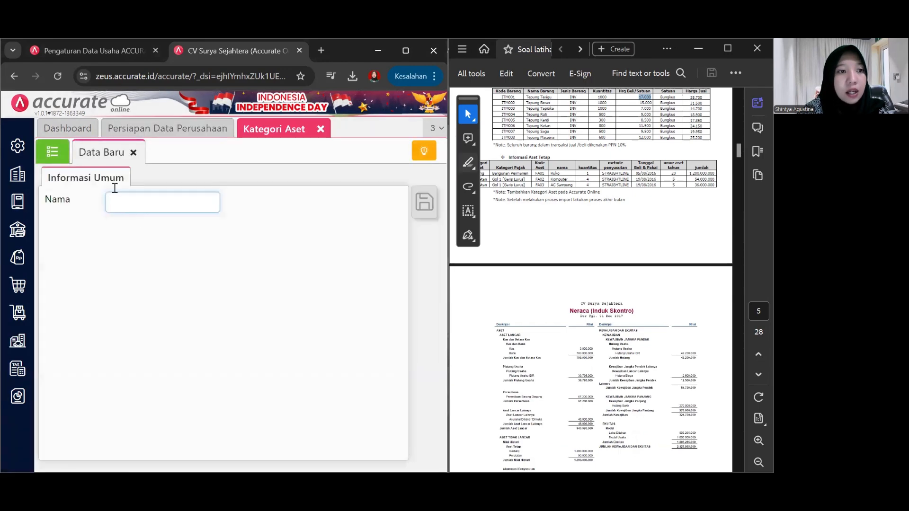
pyautogui.click(67, 152)
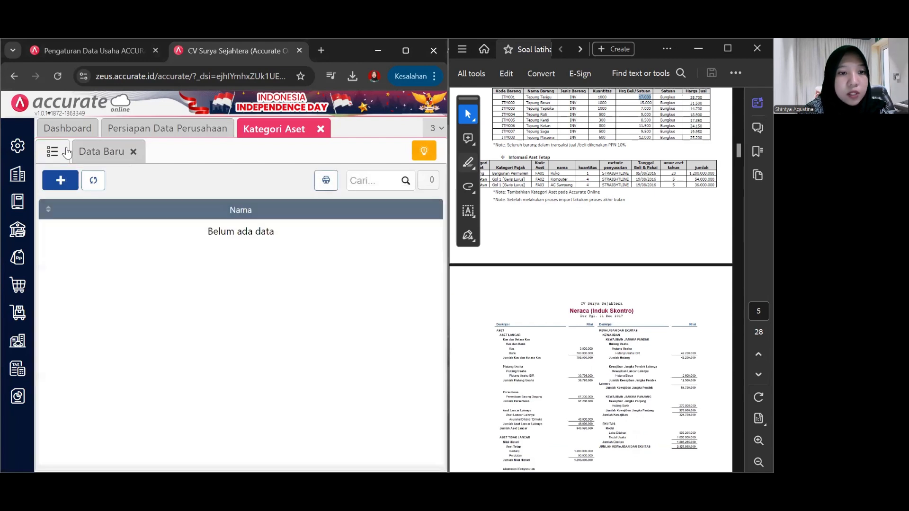
pyautogui.click(93, 152)
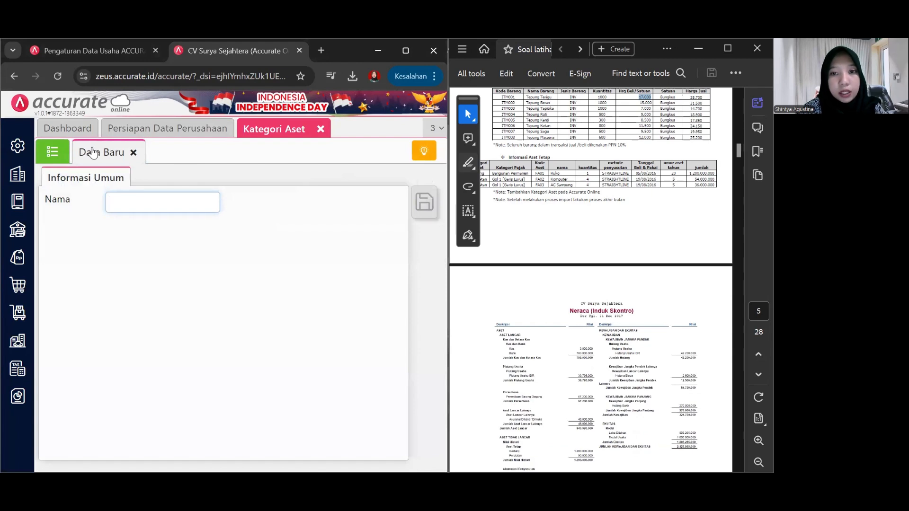
pyautogui.click(541, 230)
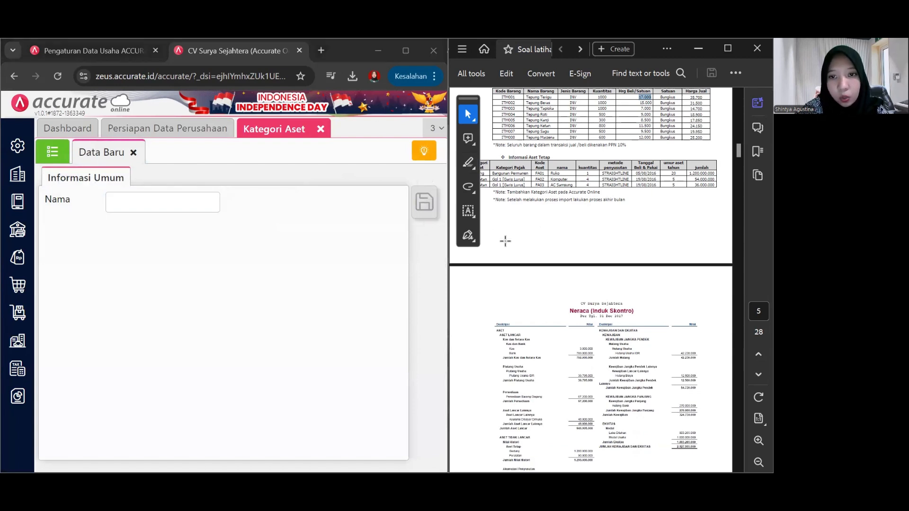
# Step: Add and save the fixed asset categories Gedung and Peralatan
pyautogui.click(121, 204)
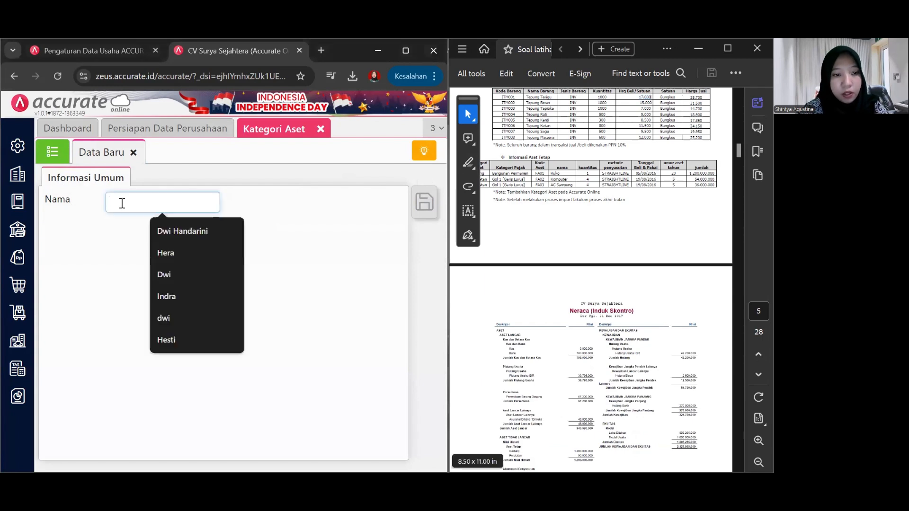
pyautogui.write('Gedung')
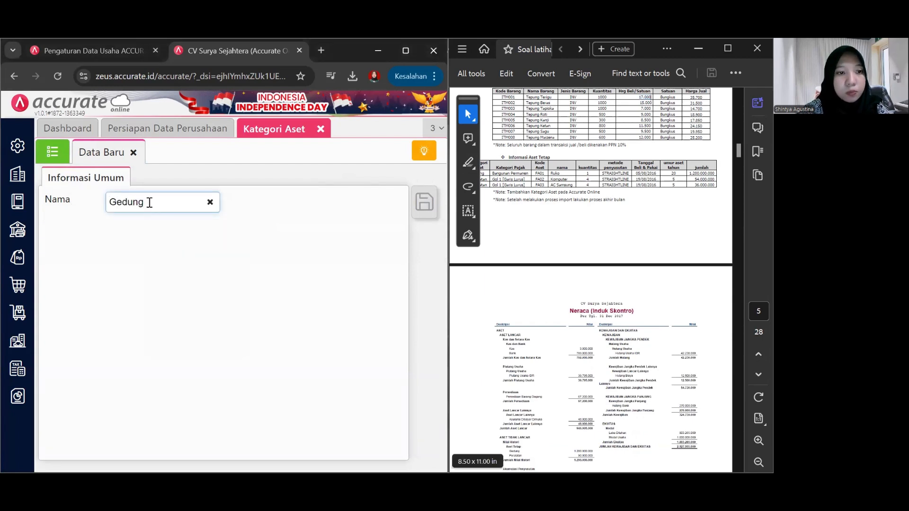
pyautogui.click(341, 227)
pyautogui.click(425, 202)
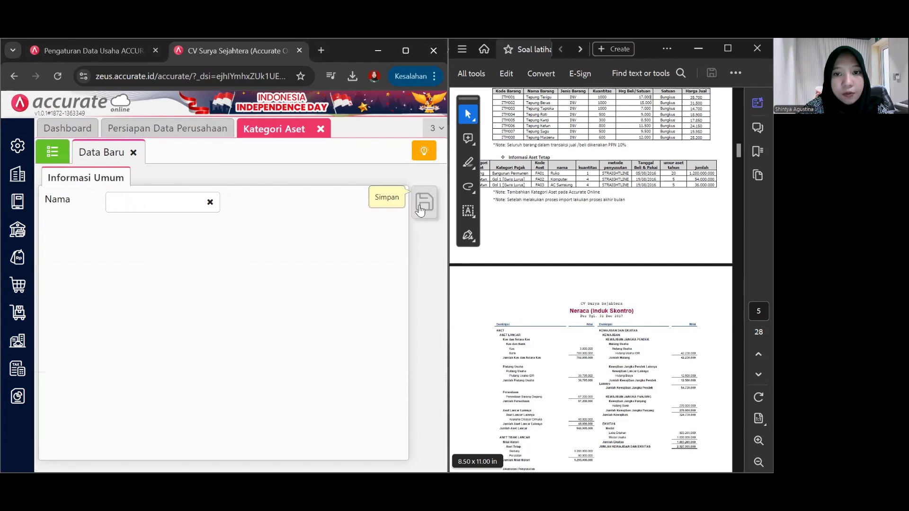
pyautogui.click(139, 198)
pyautogui.write('Peralatan')
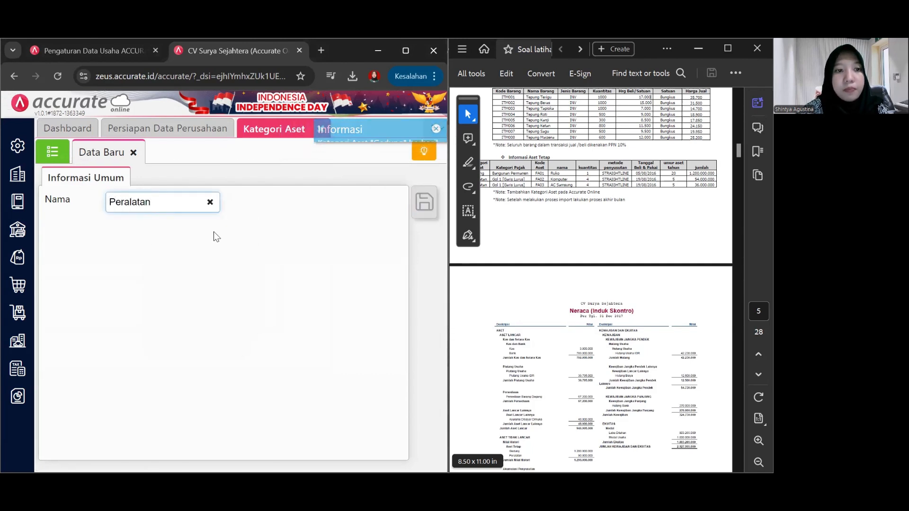
pyautogui.click(365, 233)
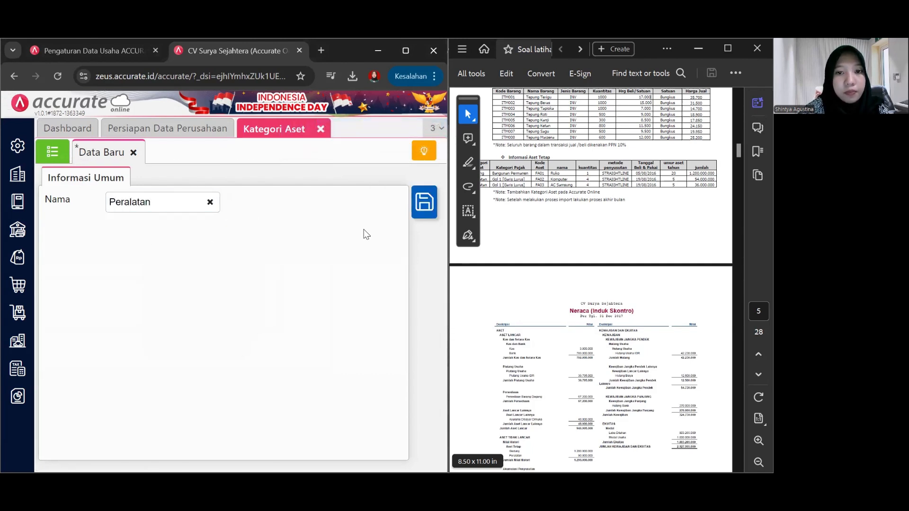
pyautogui.click(425, 202)
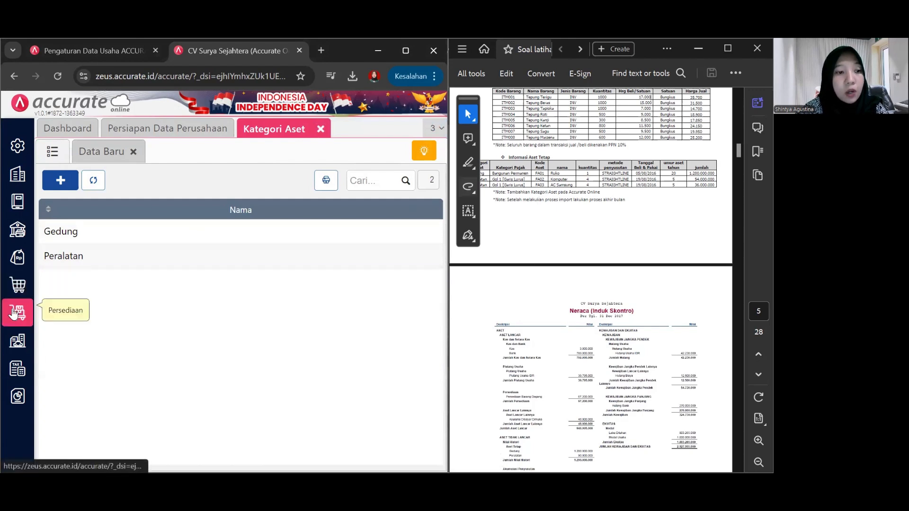
# Step: Open the fixed asset list and start its data import
pyautogui.click(8, 340)
pyautogui.click(107, 278)
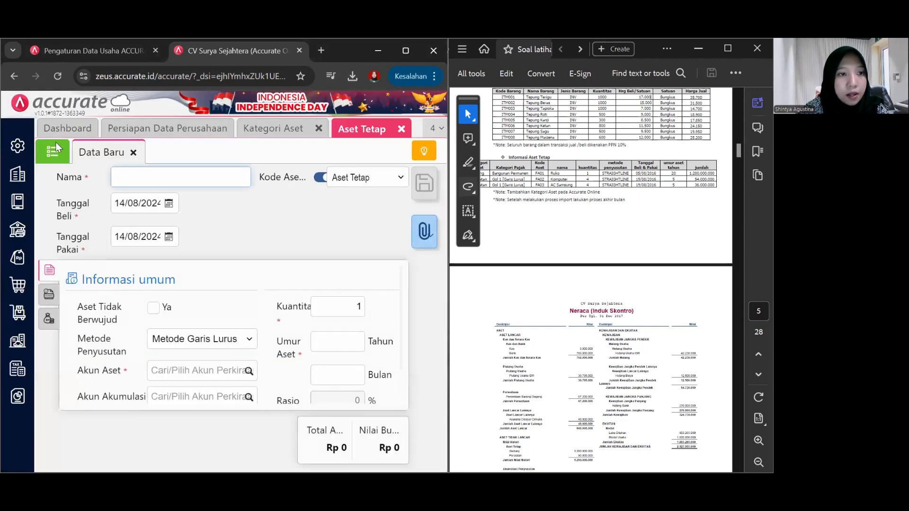
pyautogui.click(53, 150)
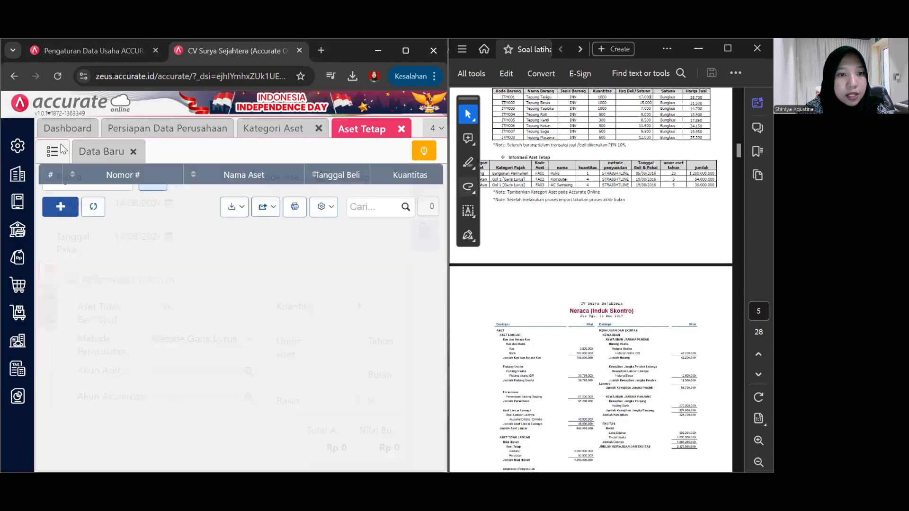
pyautogui.click(244, 207)
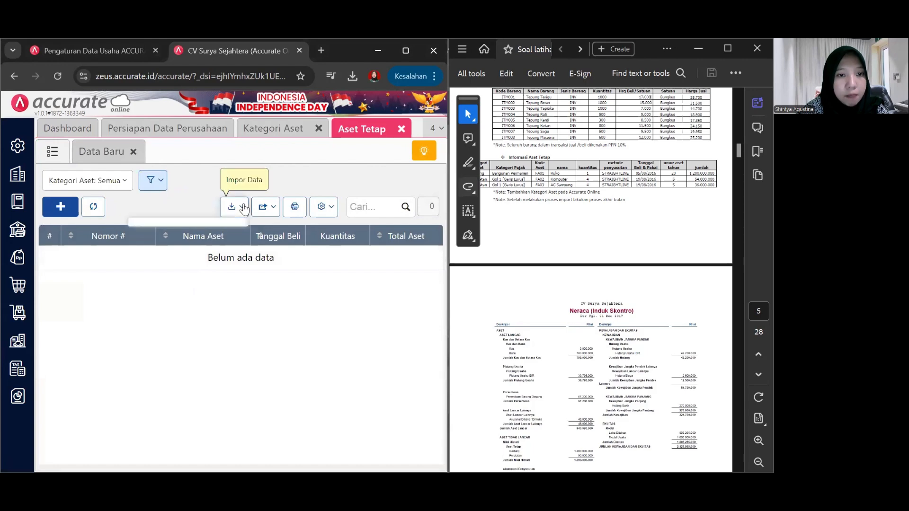
pyautogui.click(164, 229)
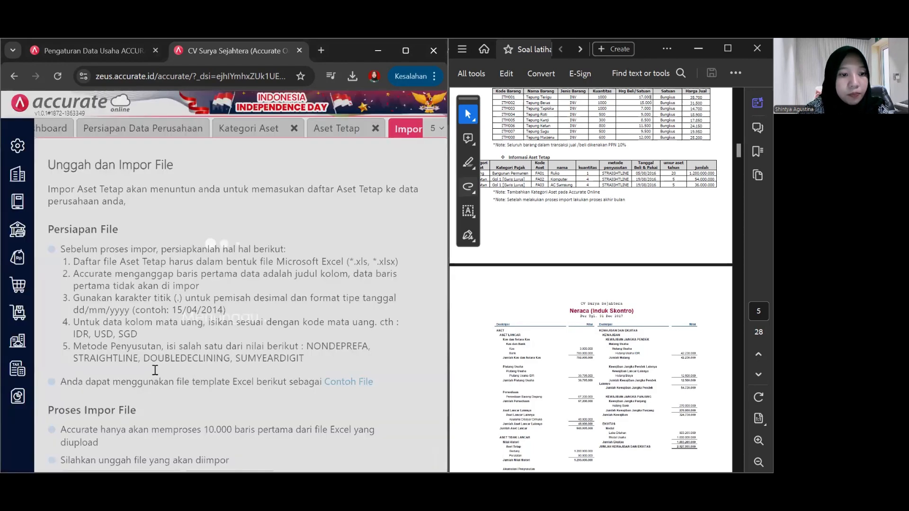
# Step: Upload the file 5. Daftar Aset Tetap.xls for the fixed asset import
pyautogui.scroll(-1, 154, 371)
pyautogui.click(173, 455)
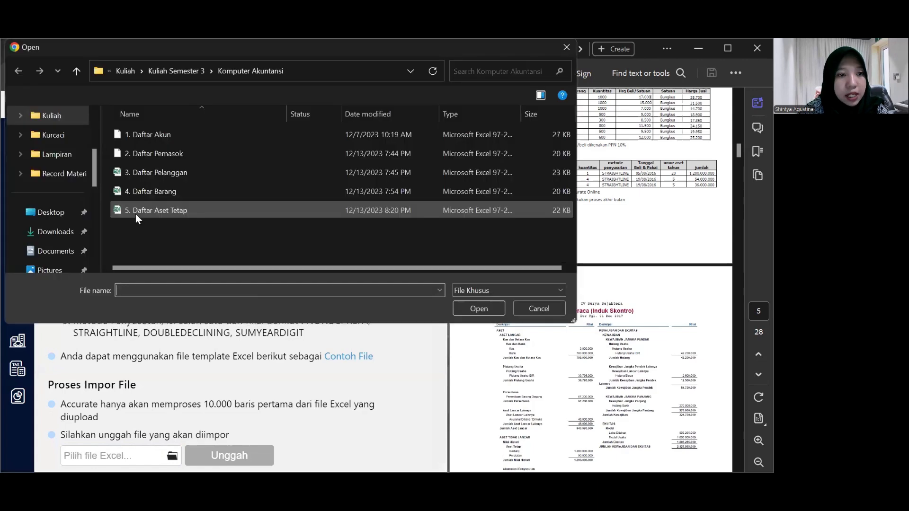
pyautogui.click(137, 211)
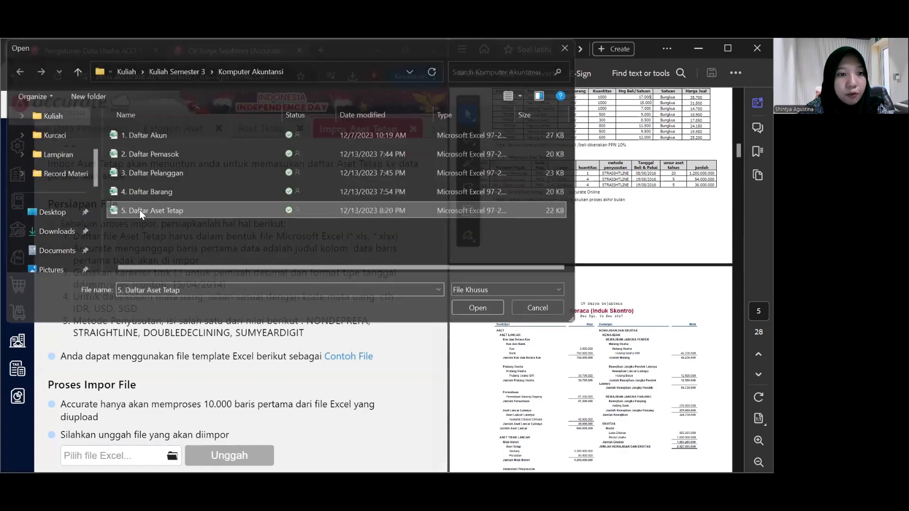
pyautogui.doubleClick(139, 209)
pyautogui.click(242, 448)
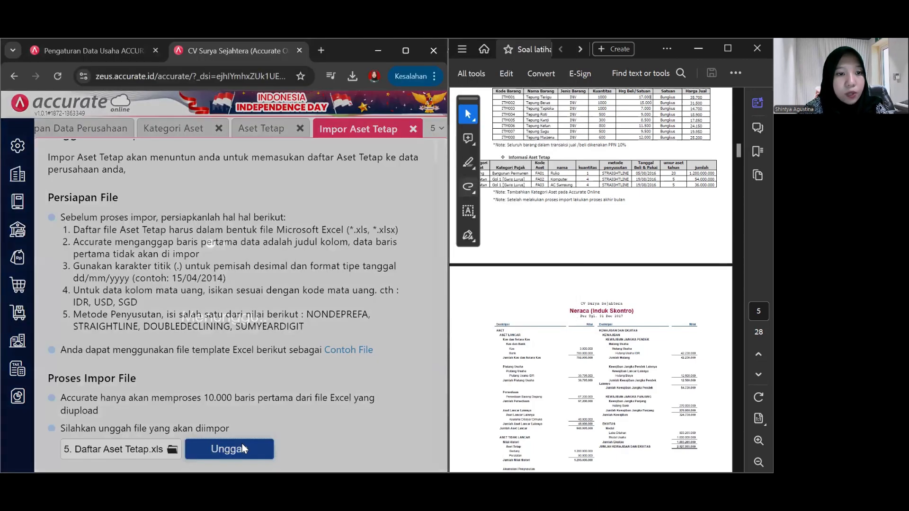
# Step: Accept the fixed asset column mapping and run the import of the assets Ruko, Komputer and AC Samsung
pyautogui.scroll(-5, 208, 338)
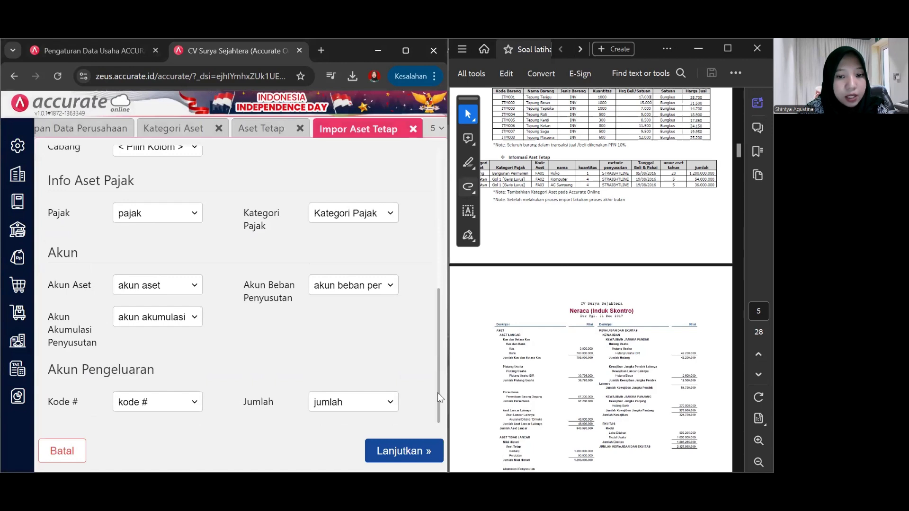
pyautogui.click(422, 454)
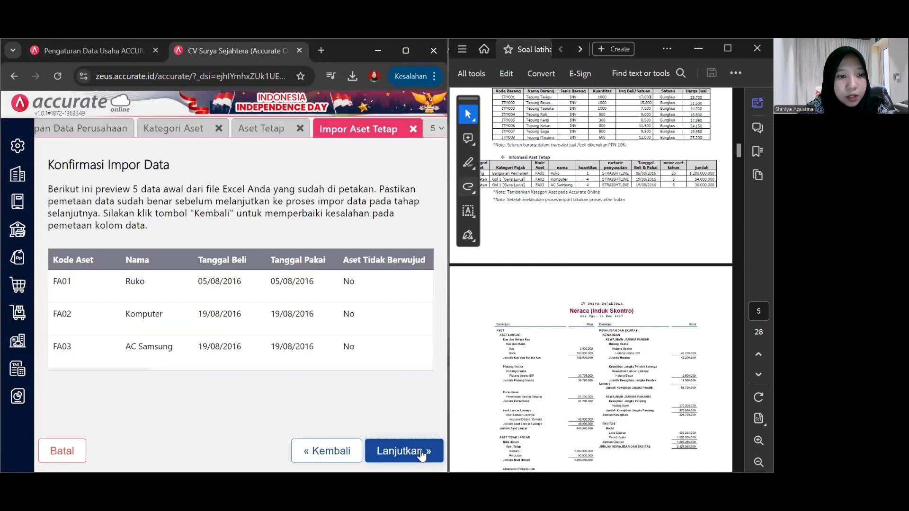
pyautogui.click(421, 454)
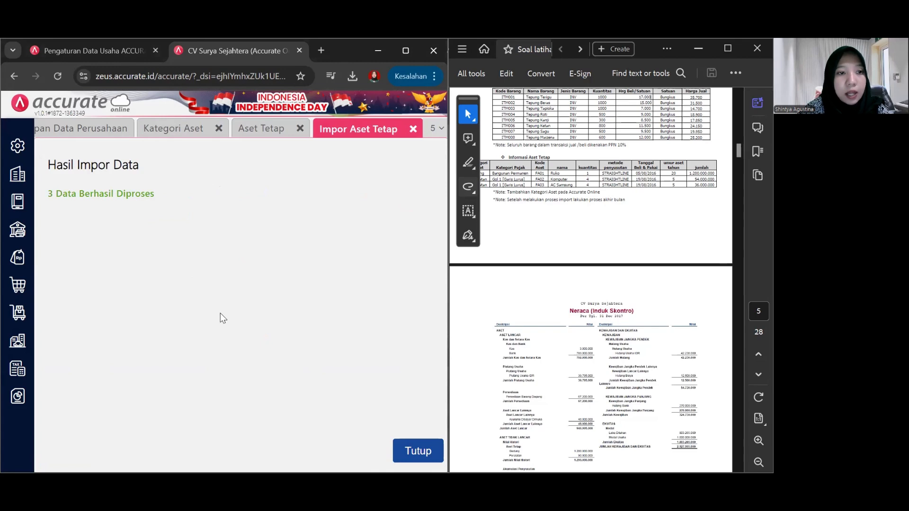
pyautogui.scroll(3, 585, 262)
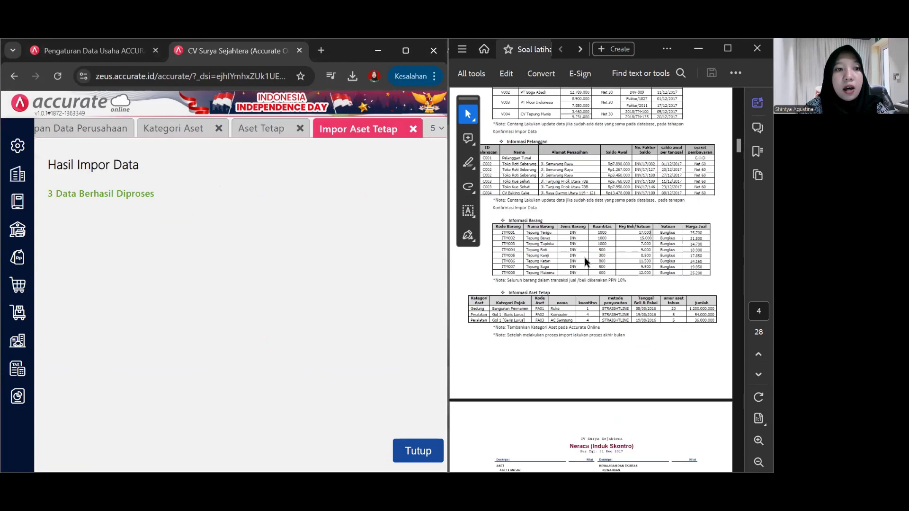